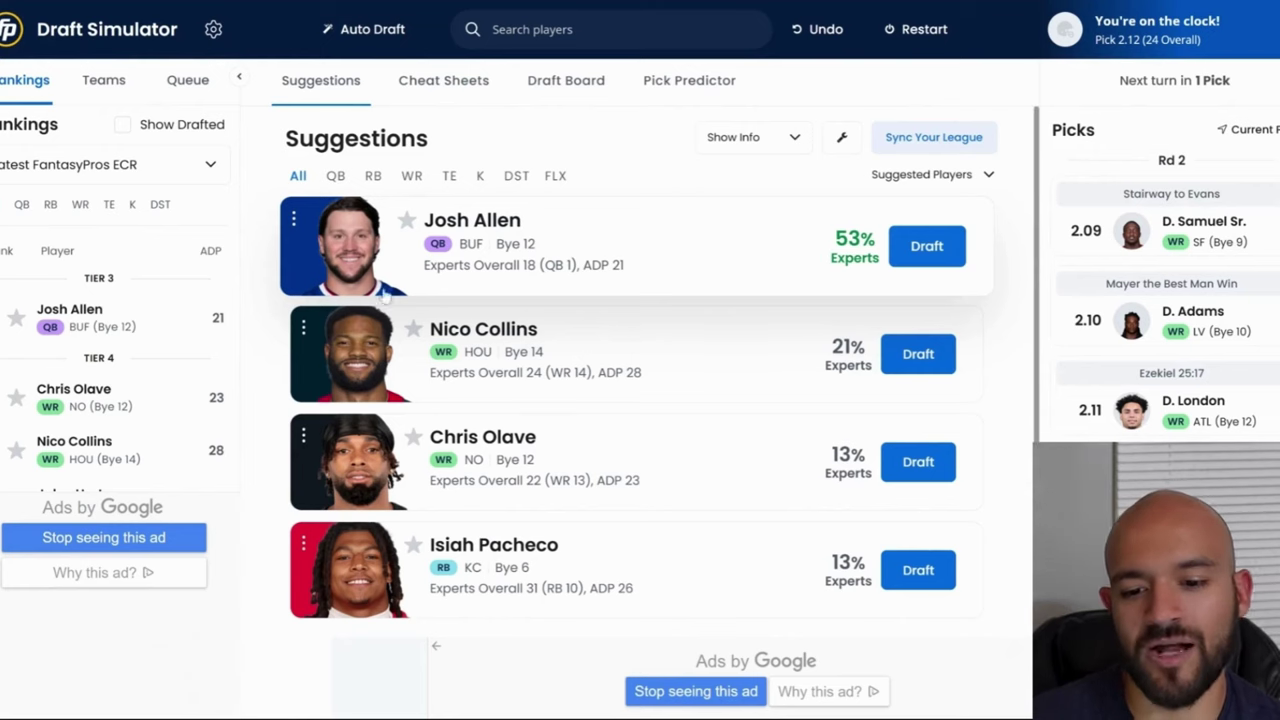
Review the suggested running backs for pick 2.12, wide receivers for pick 3.01, and running backs again for pick 4.12
left_click(373, 176)
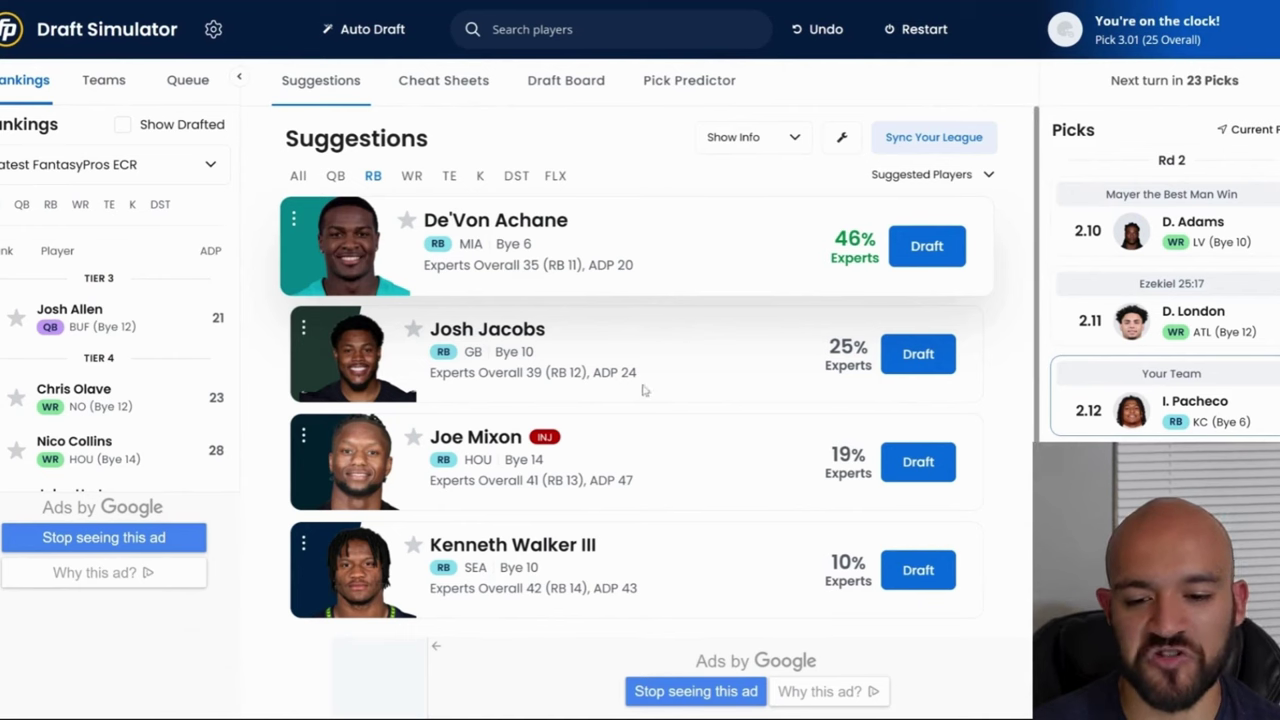
left_click(411, 176)
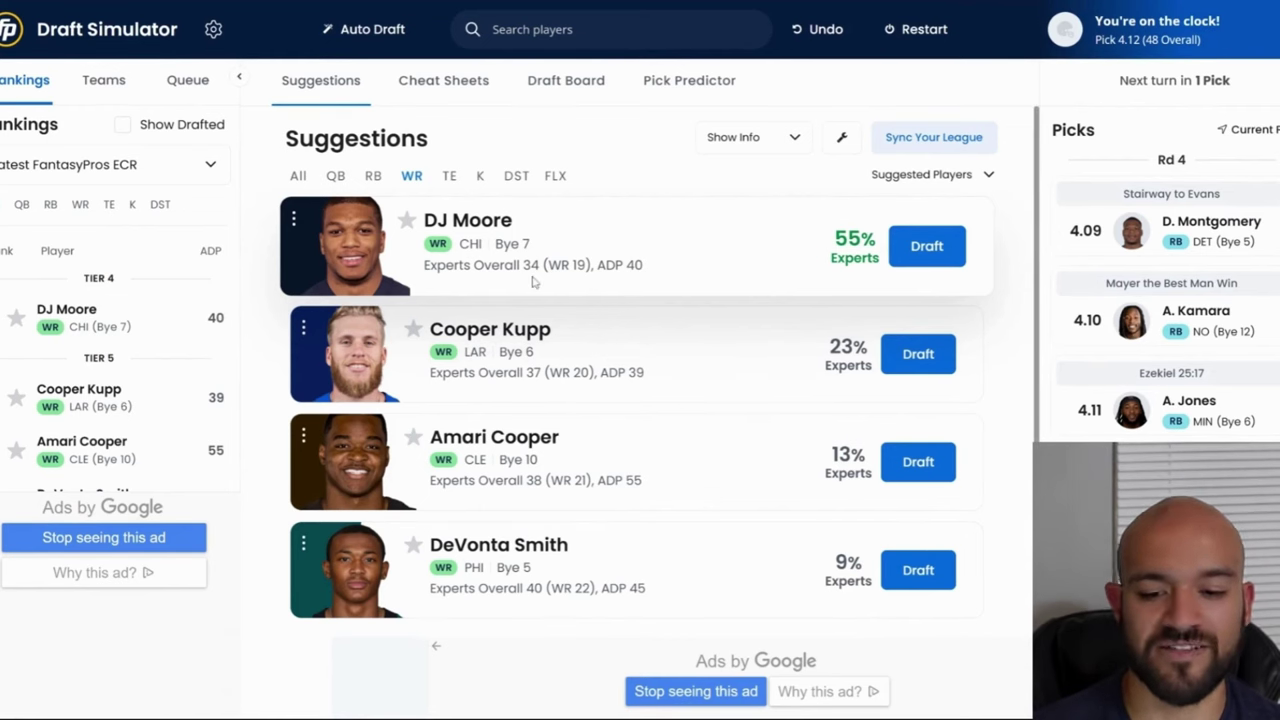
left_click(373, 175)
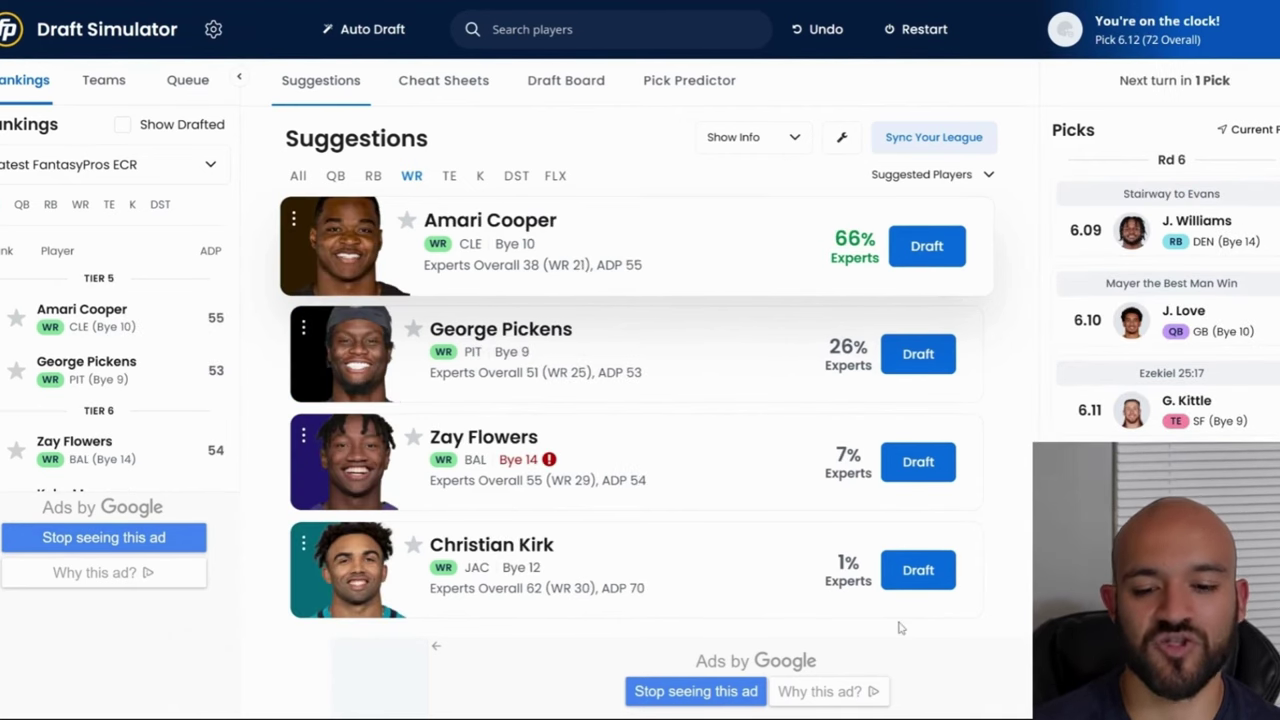
Compare the suggested running backs, wide receivers, tight ends and quarterbacks for pick 6.12, and draft quarterback Dak Prescott
left_click(372, 177)
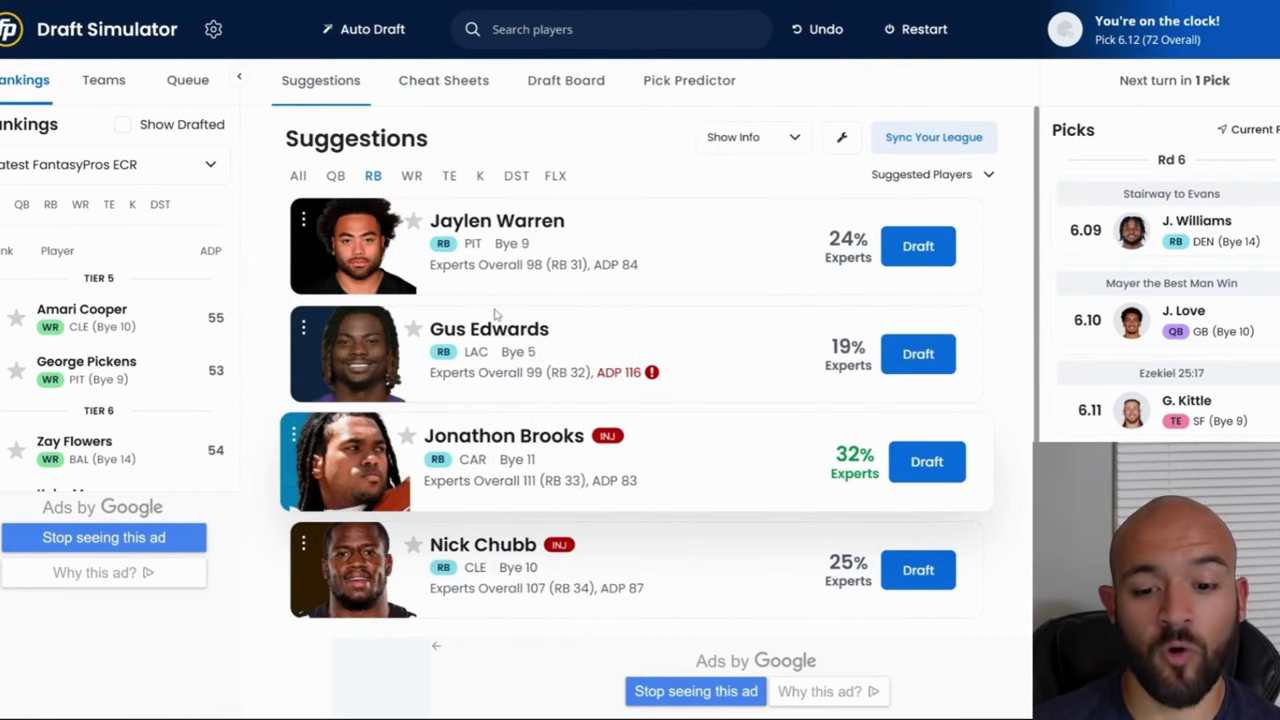
left_click(411, 176)
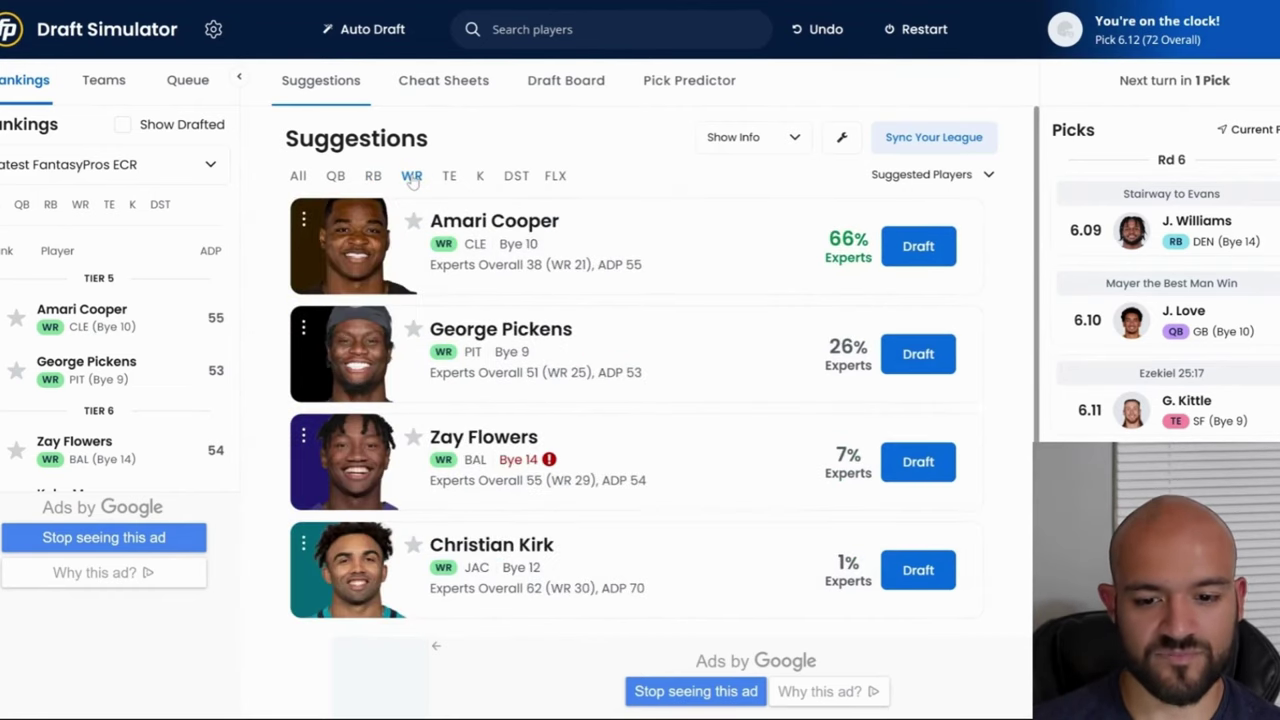
left_click(449, 176)
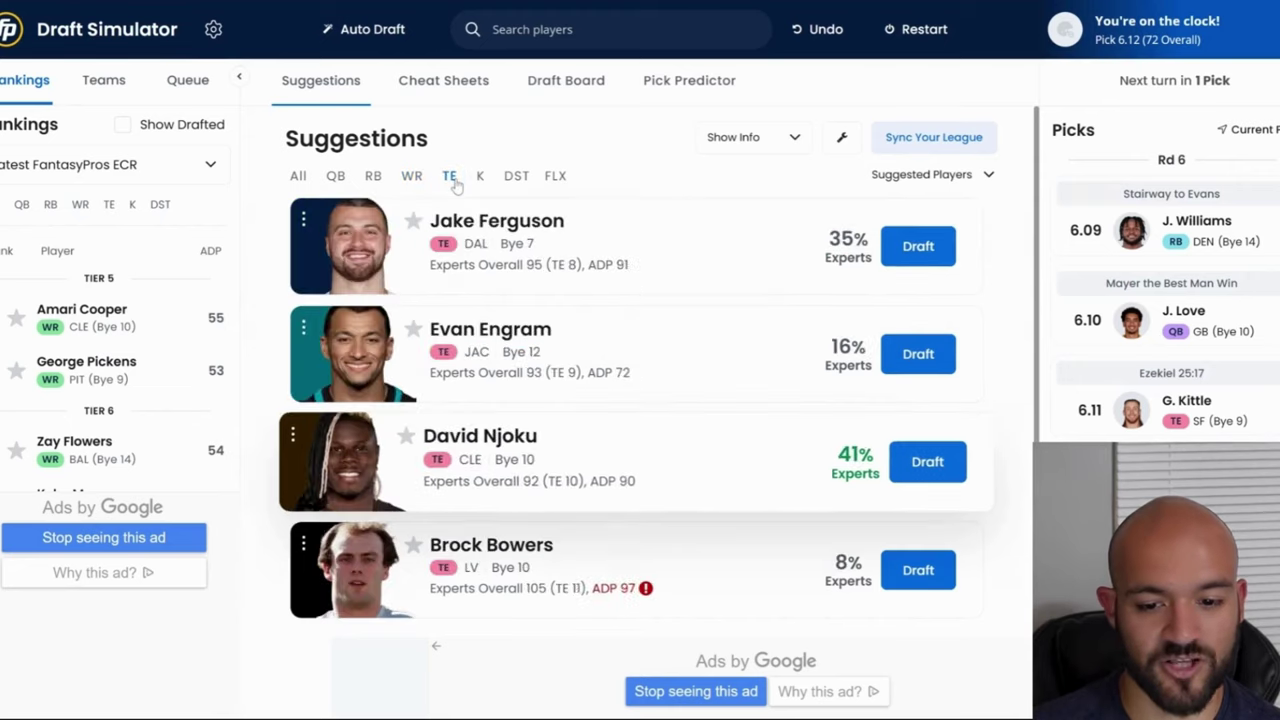
left_click(345, 178)
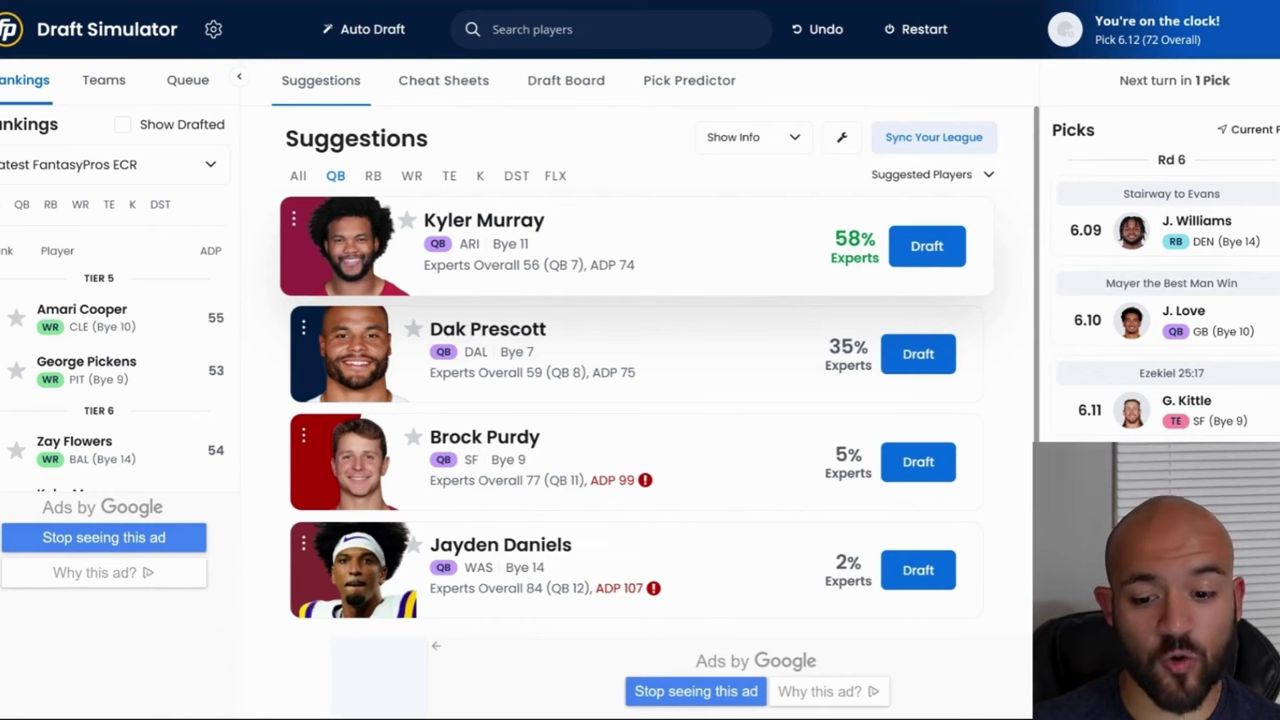
left_click(374, 177)
left_click(340, 180)
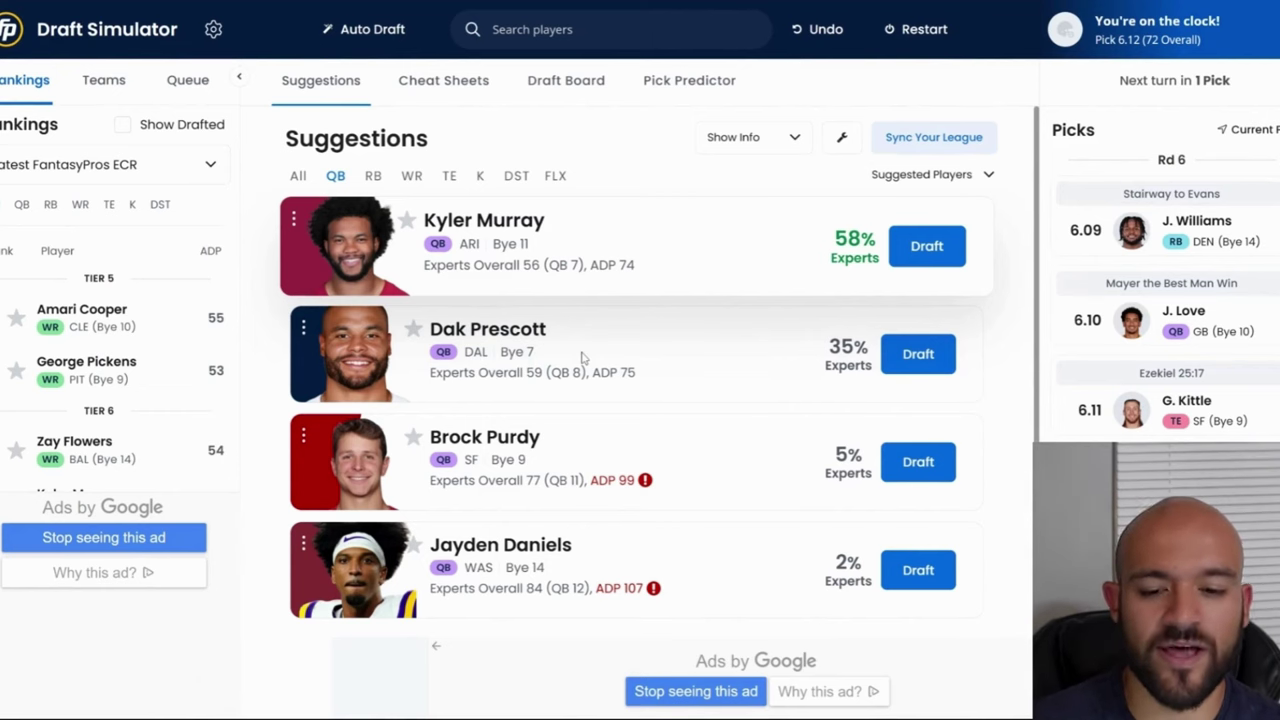
left_click(909, 354)
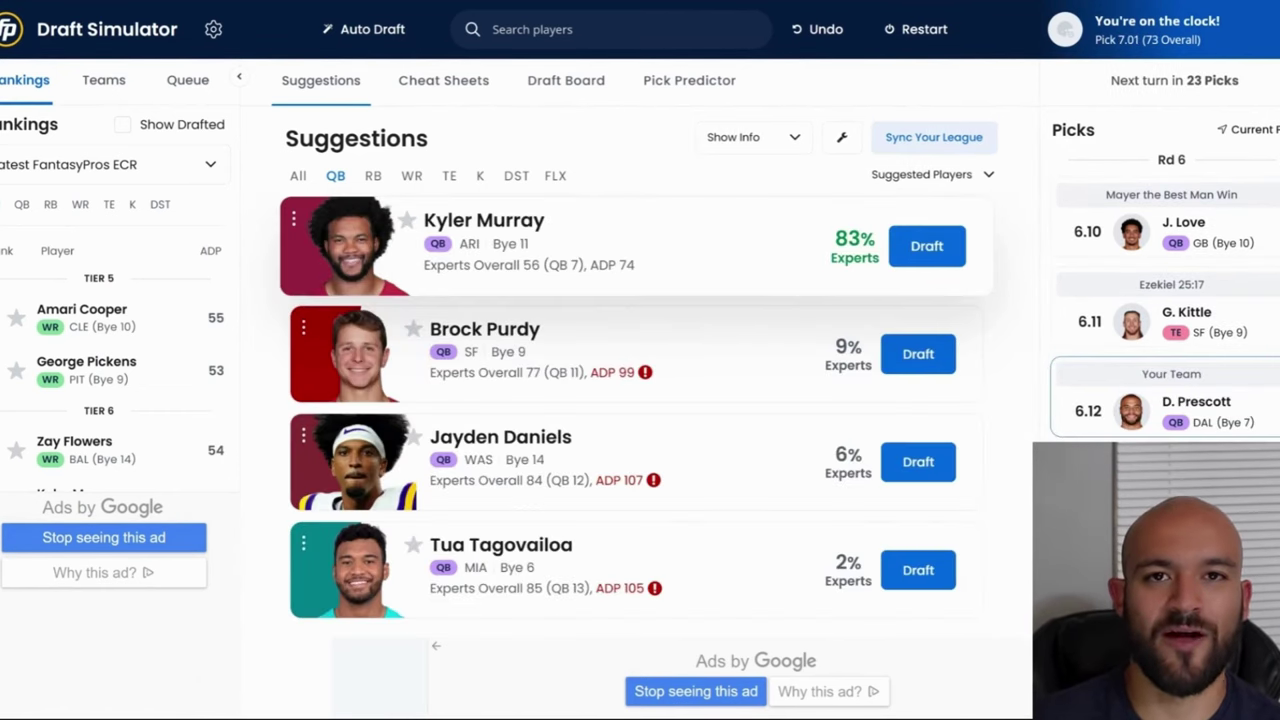
Compare the suggested running backs and wide receivers for pick 7.01
left_click(373, 177)
left_click(411, 177)
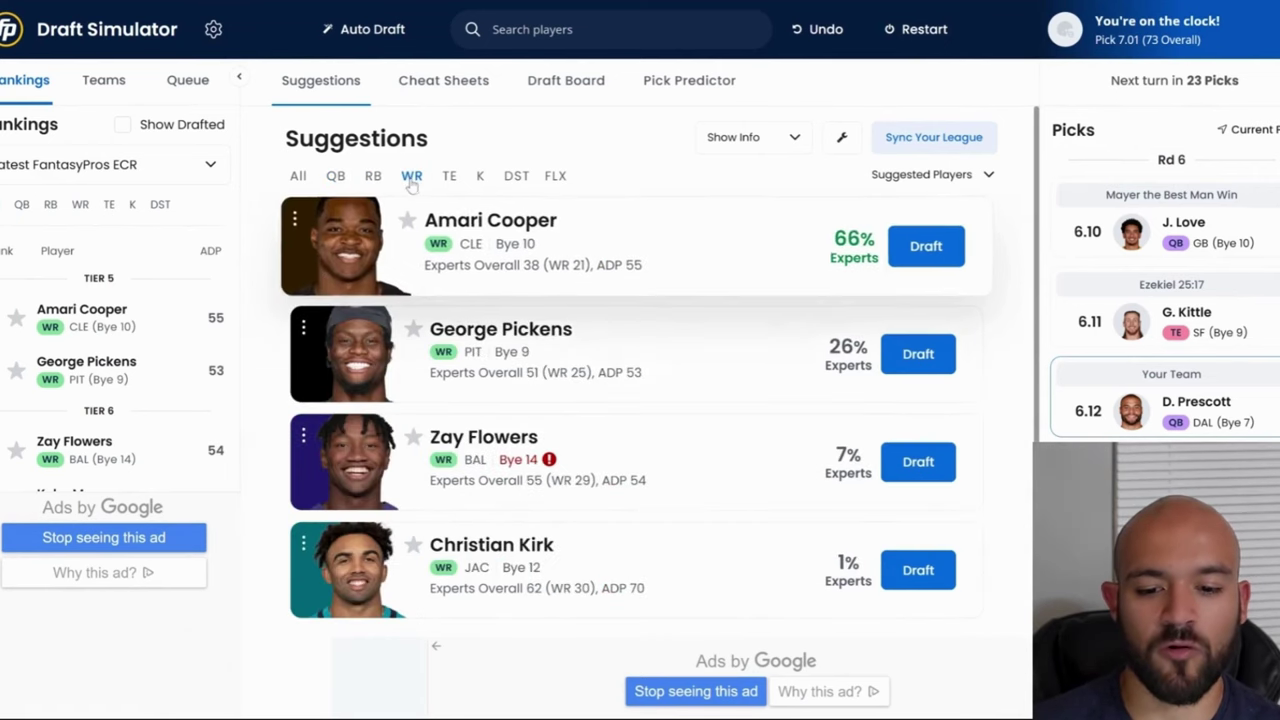
left_click(373, 177)
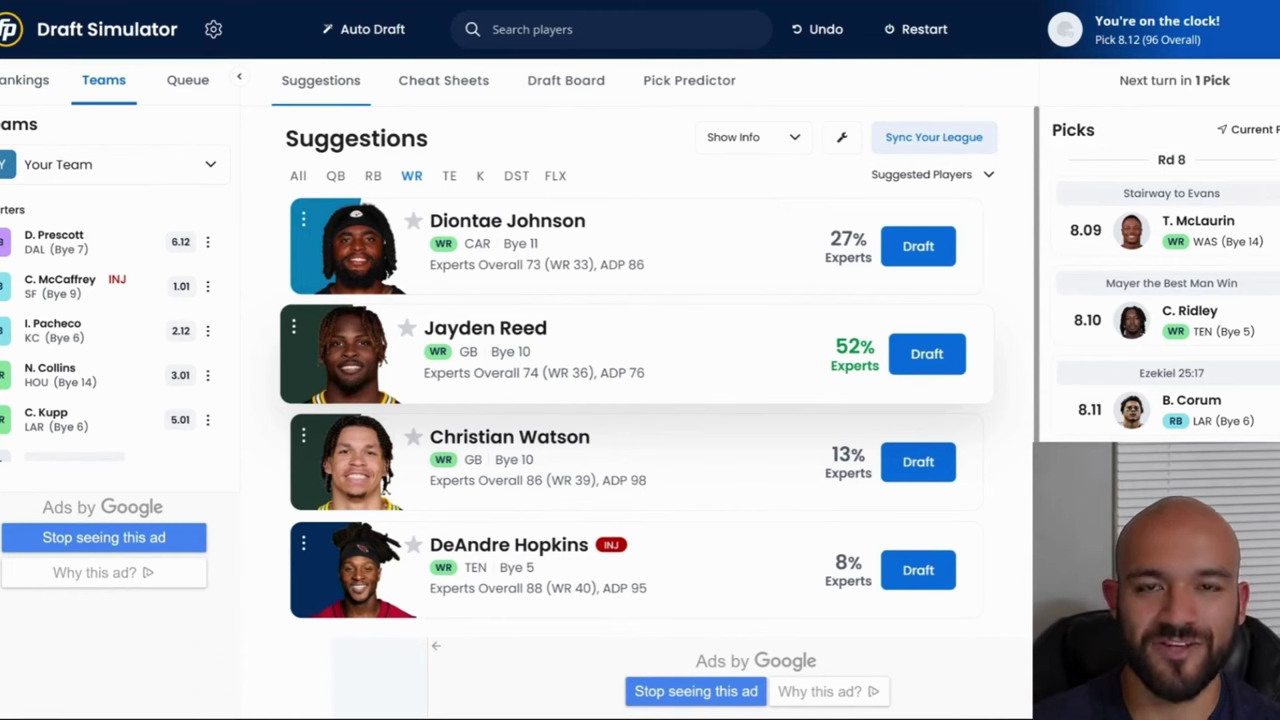
Compare the suggested quarterbacks, running backs and wide receivers for pick 8.12, and draft wide receiver Jayden Reed
left_click(335, 175)
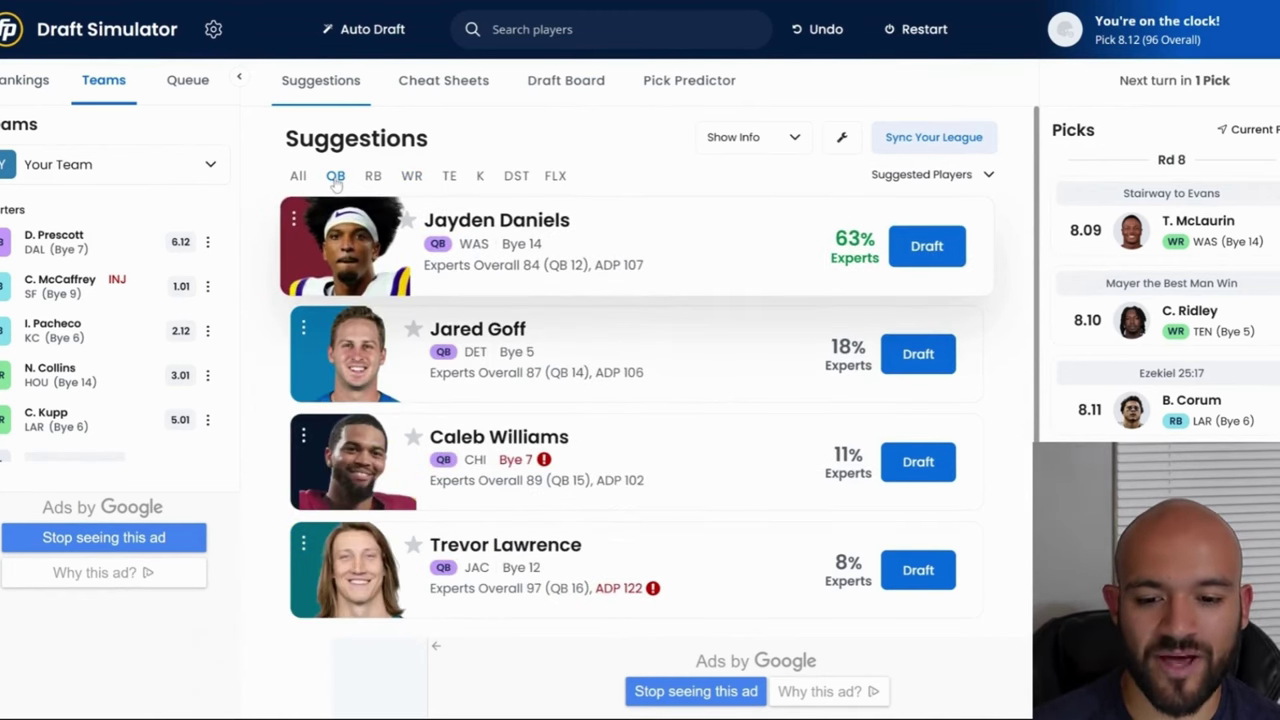
left_click(374, 178)
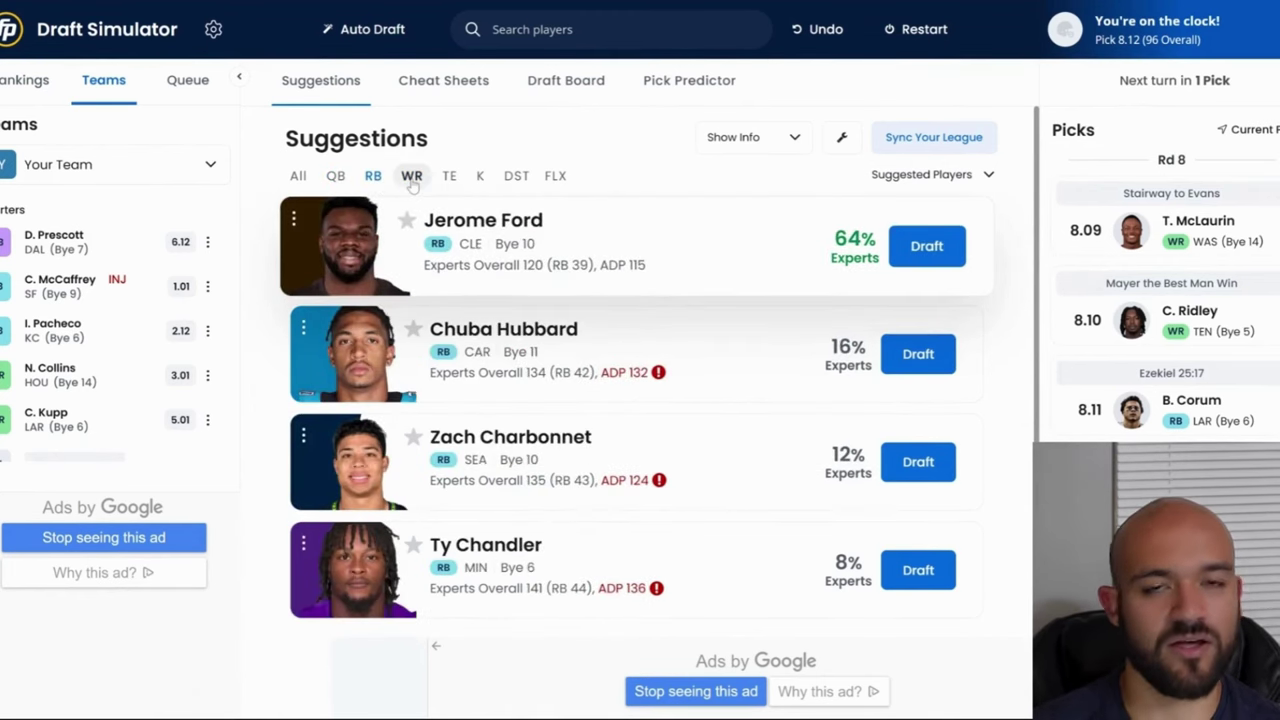
left_click(412, 180)
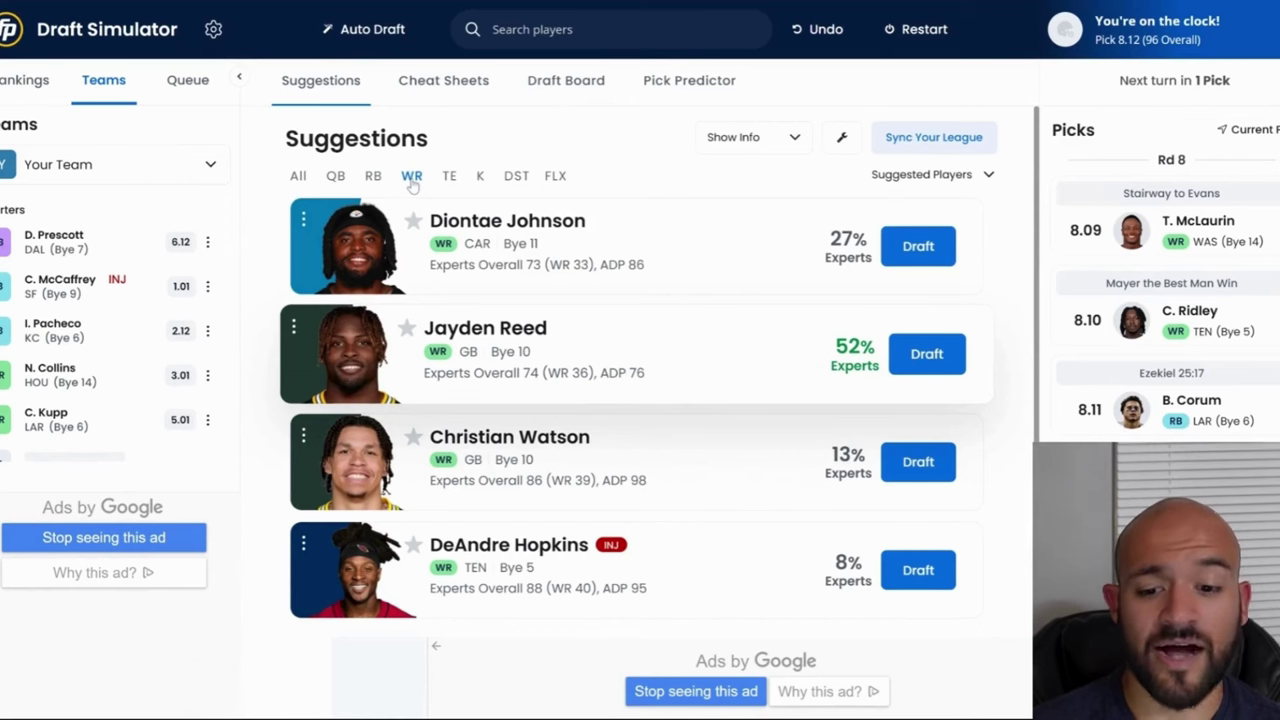
left_click(378, 180)
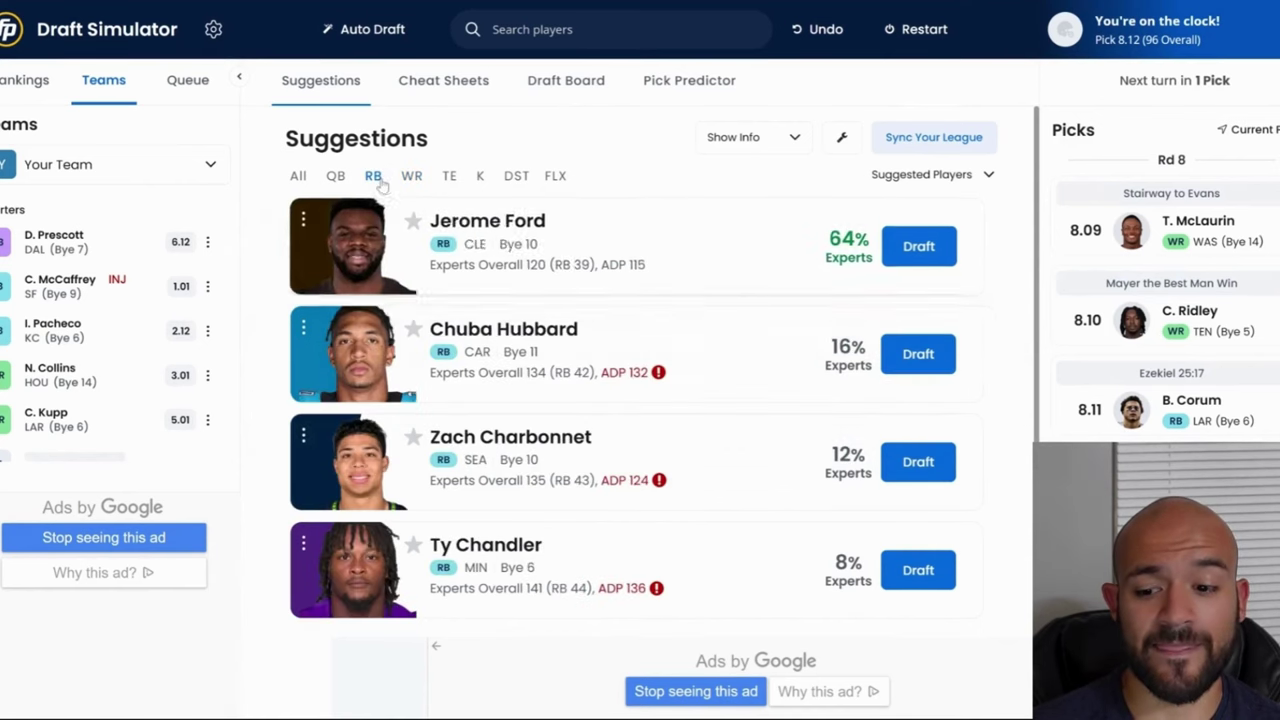
left_click(413, 180)
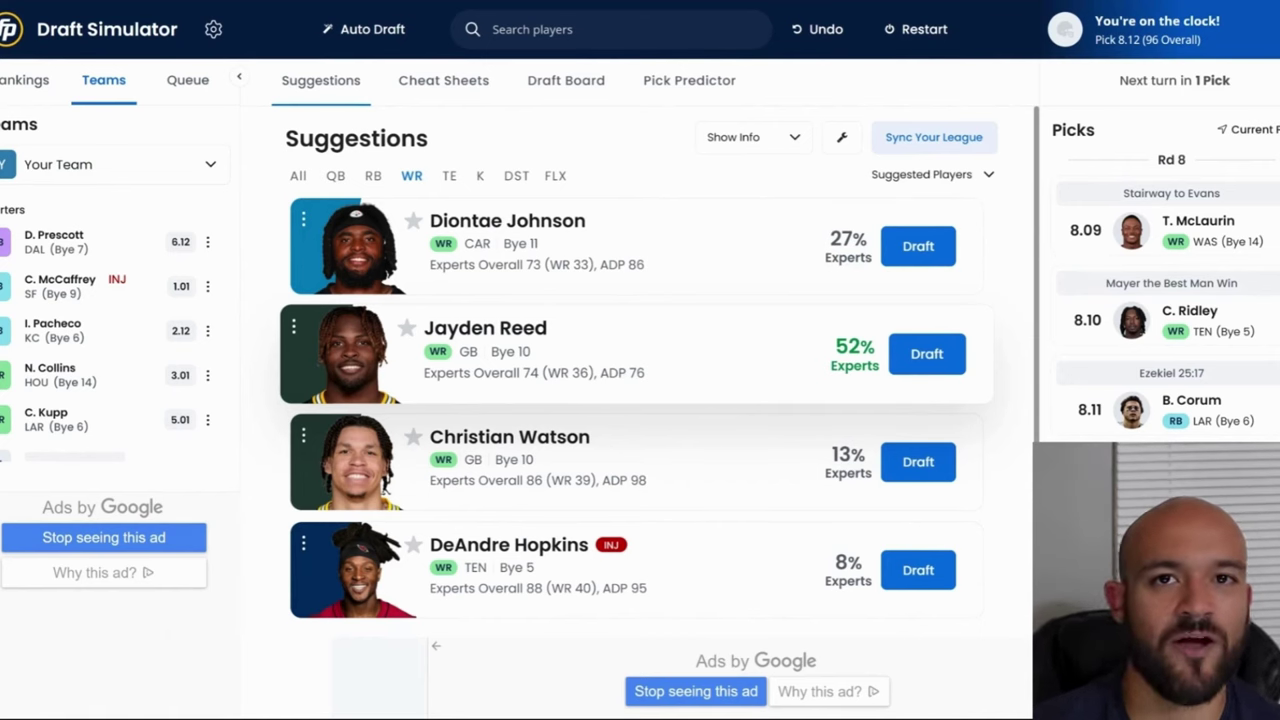
left_click(926, 353)
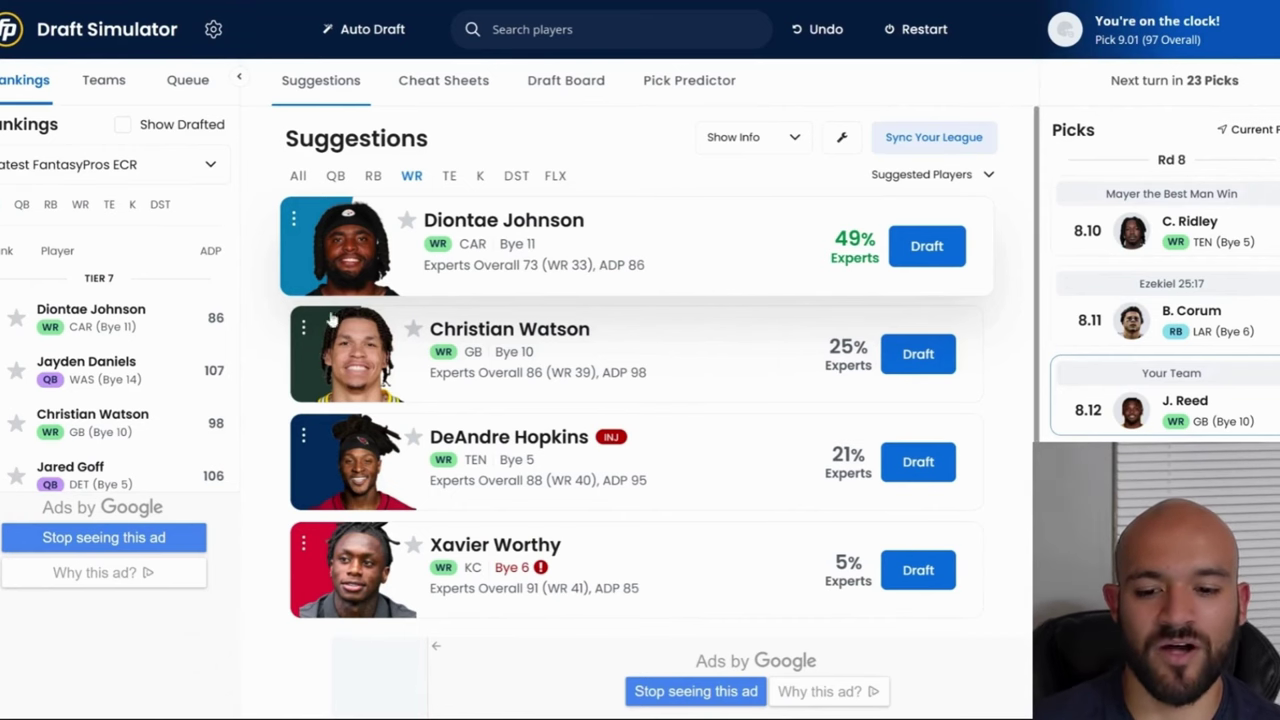
Review the suggested quarterbacks for pick 9.01 and the suggested wide receivers for pick 10.12
left_click(335, 178)
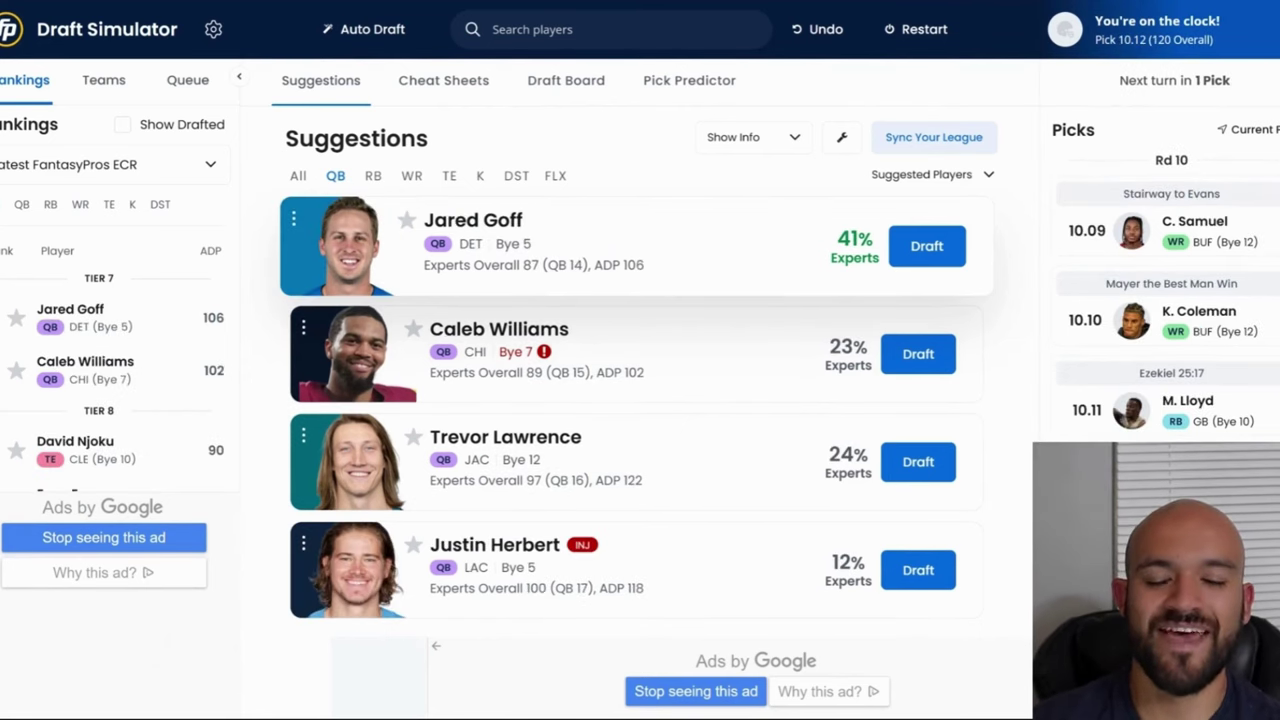
left_click(412, 178)
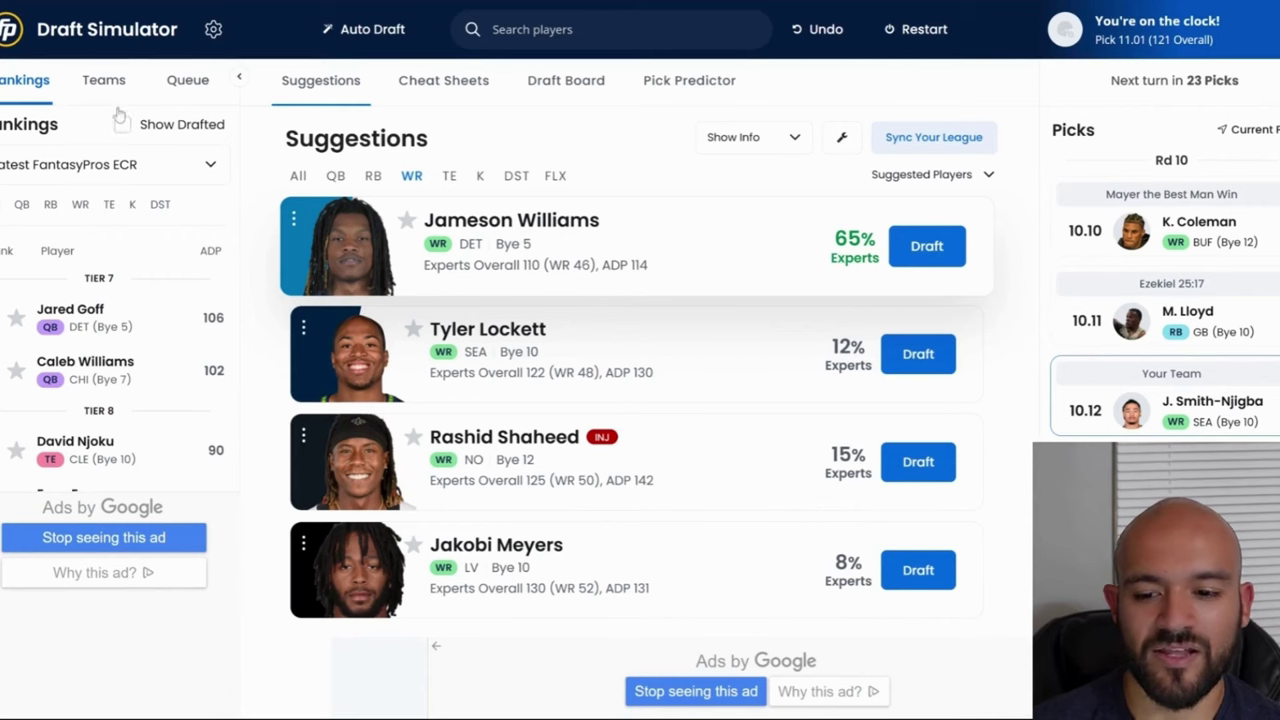
Check your own team's roster and list the suggested tight ends for pick 11.01
left_click(101, 80)
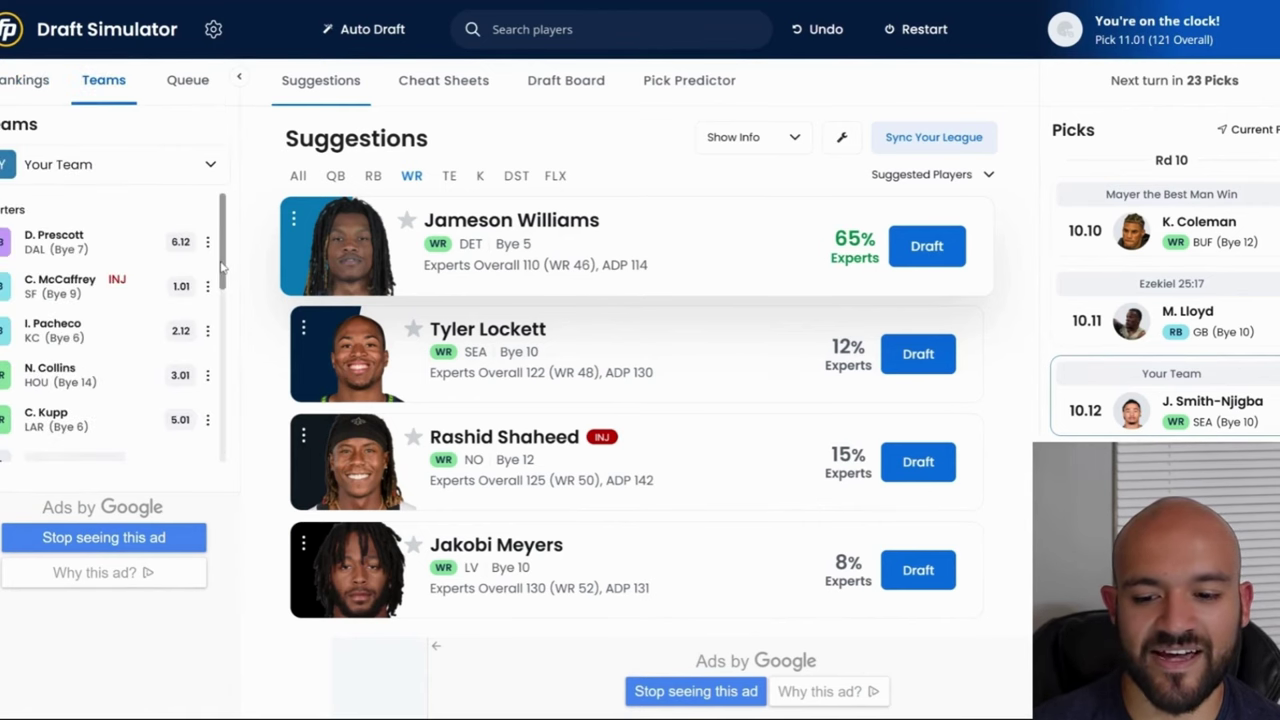
scroll(224, 312, "down", 2)
left_click(452, 176)
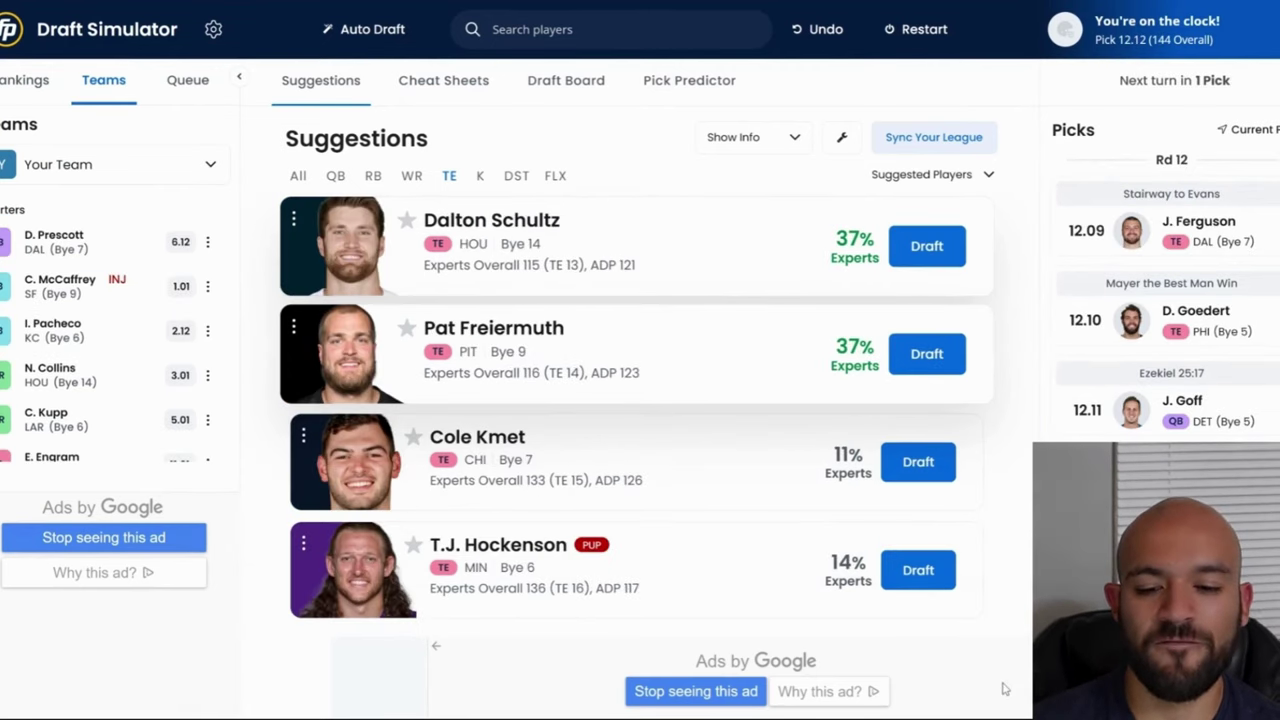
Compare the suggested running backs, wide receivers, tight ends, kickers and defenses for pick 12.12, and draft the New York Jets defense
left_click(373, 176)
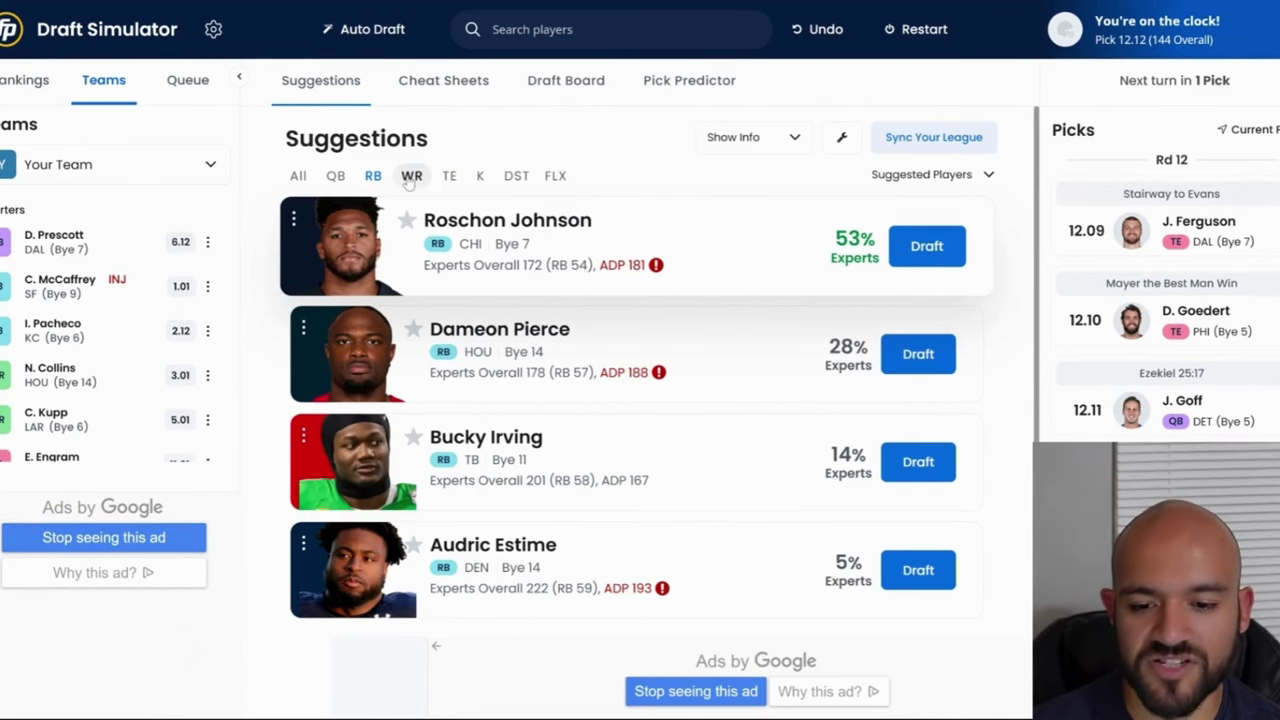
left_click(409, 180)
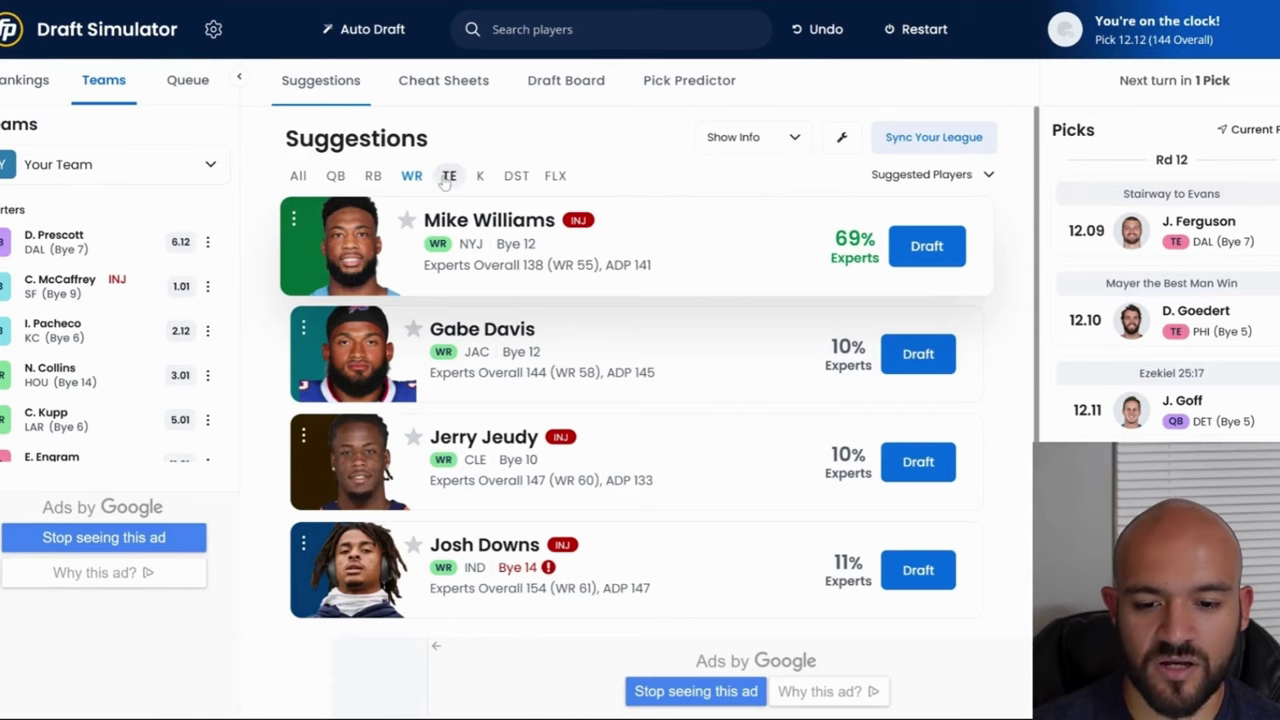
left_click(447, 178)
left_click(478, 180)
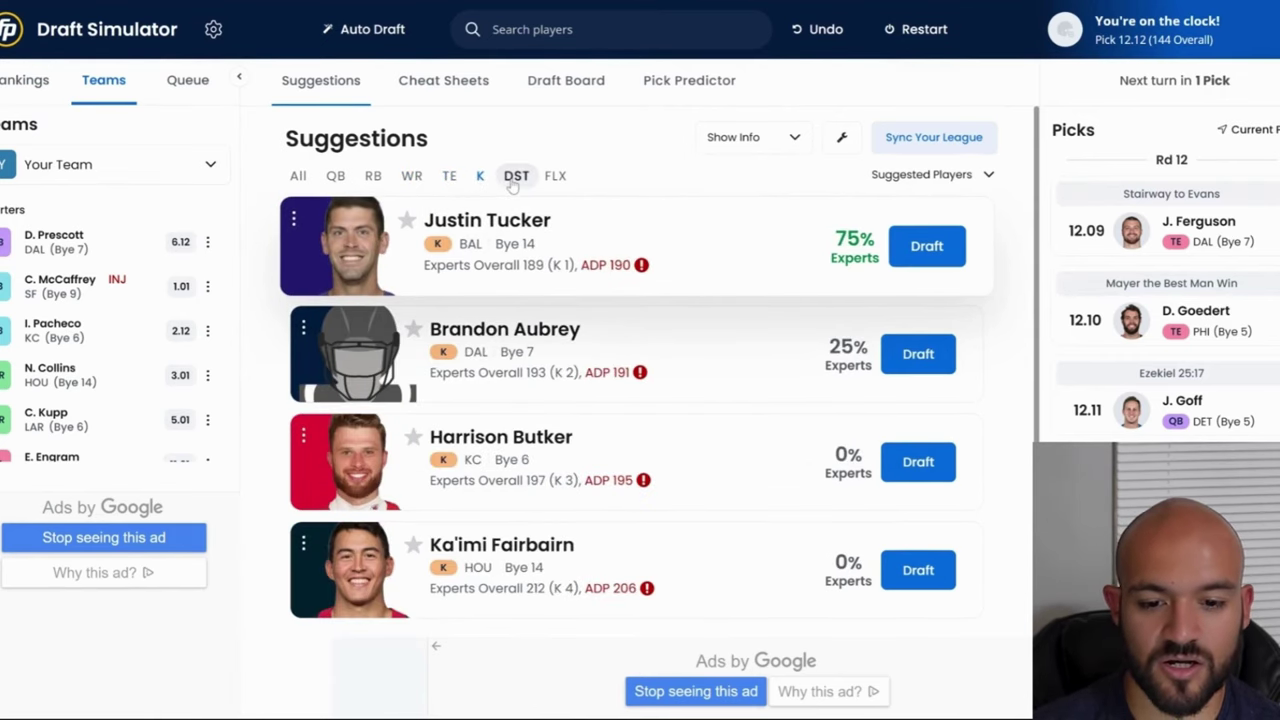
left_click(514, 178)
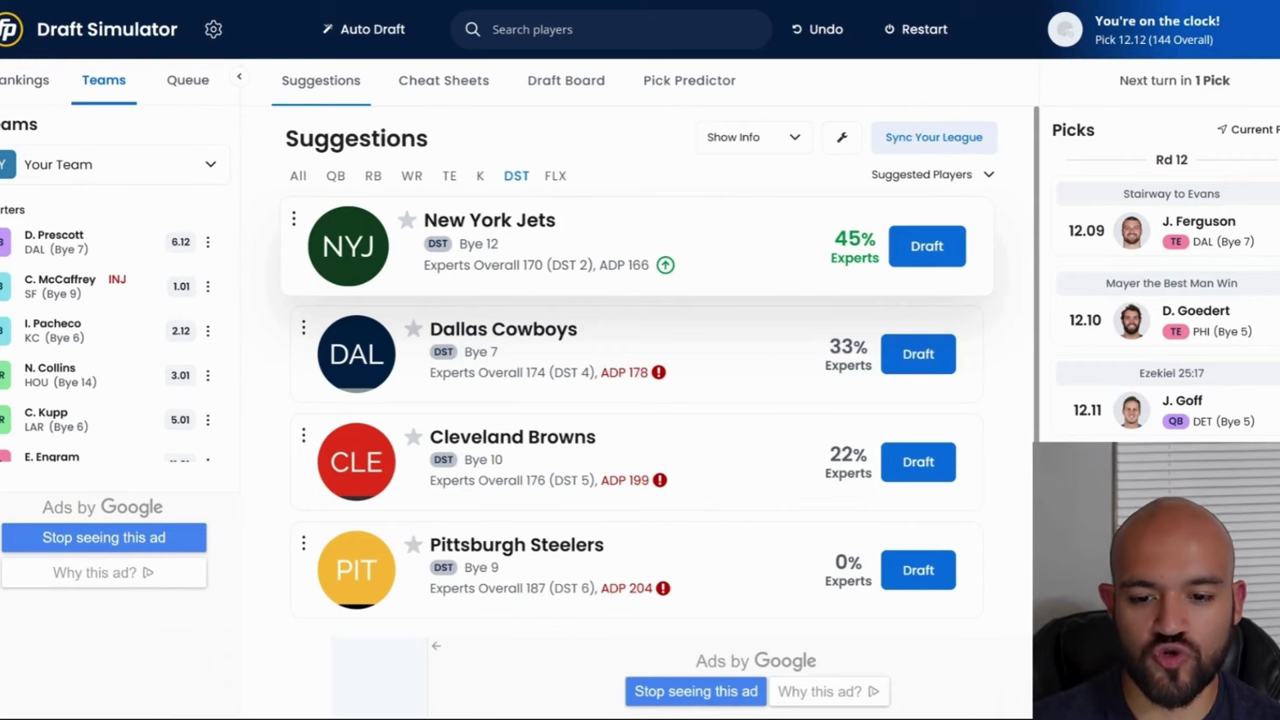
left_click(373, 175)
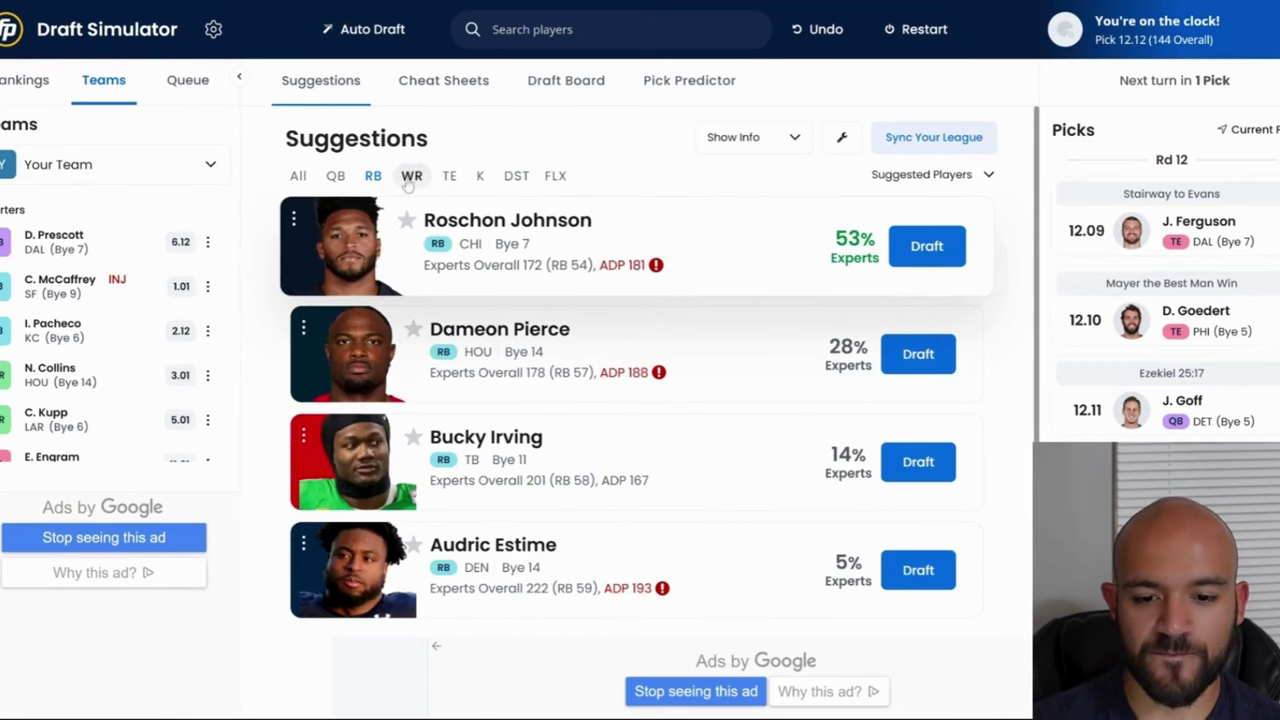
left_click(413, 182)
left_click(516, 180)
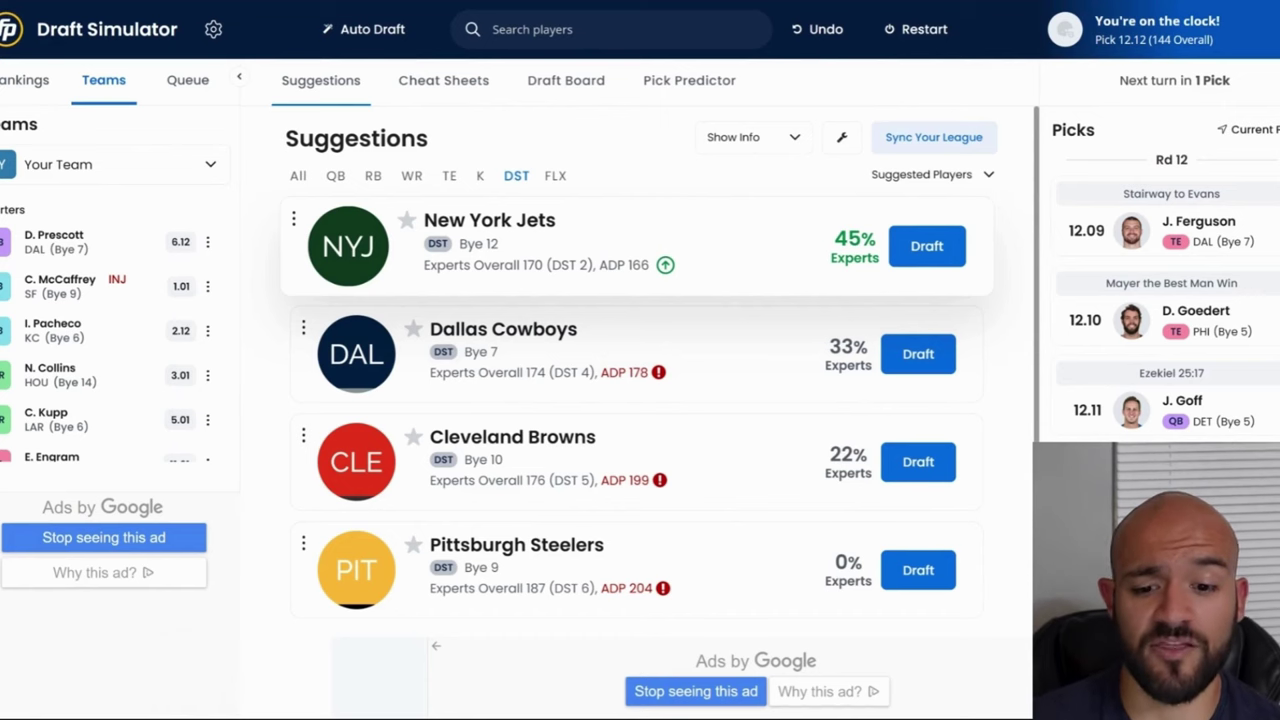
left_click(945, 260)
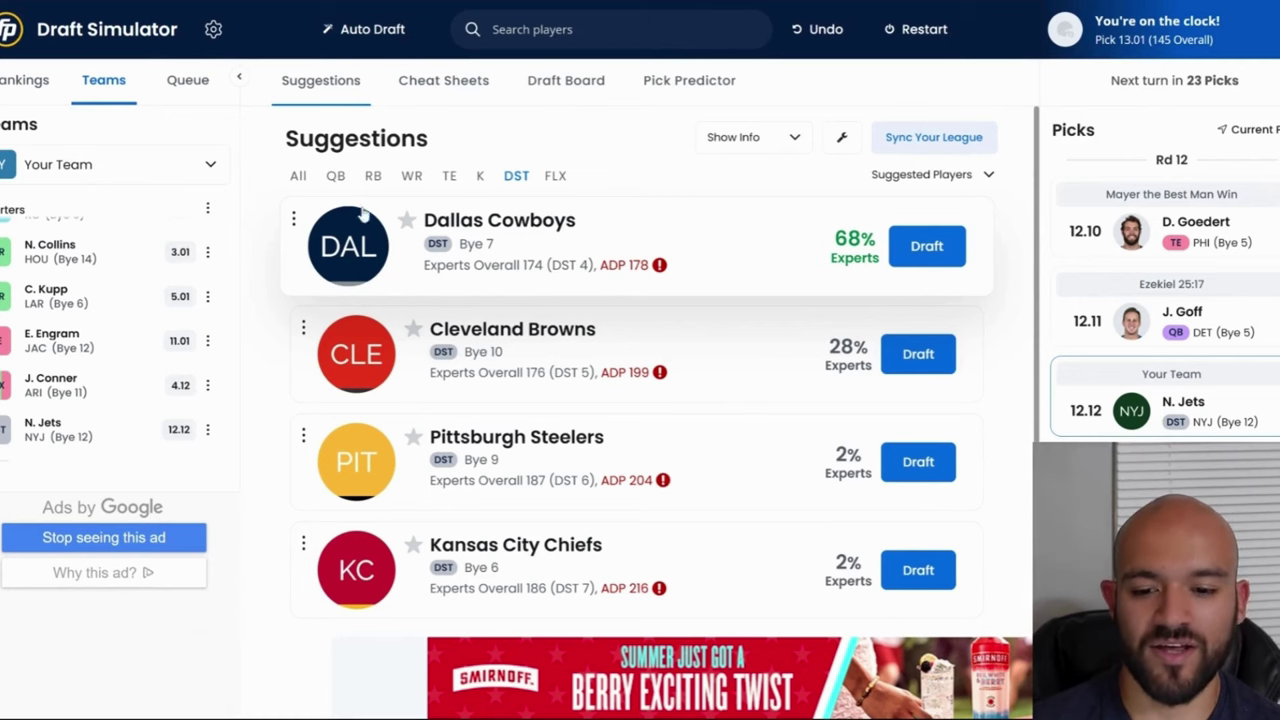
Review the suggested running backs, wide receivers, quarterbacks, tight ends and kickers for pick 13.01, and check your team's roster
left_click(374, 176)
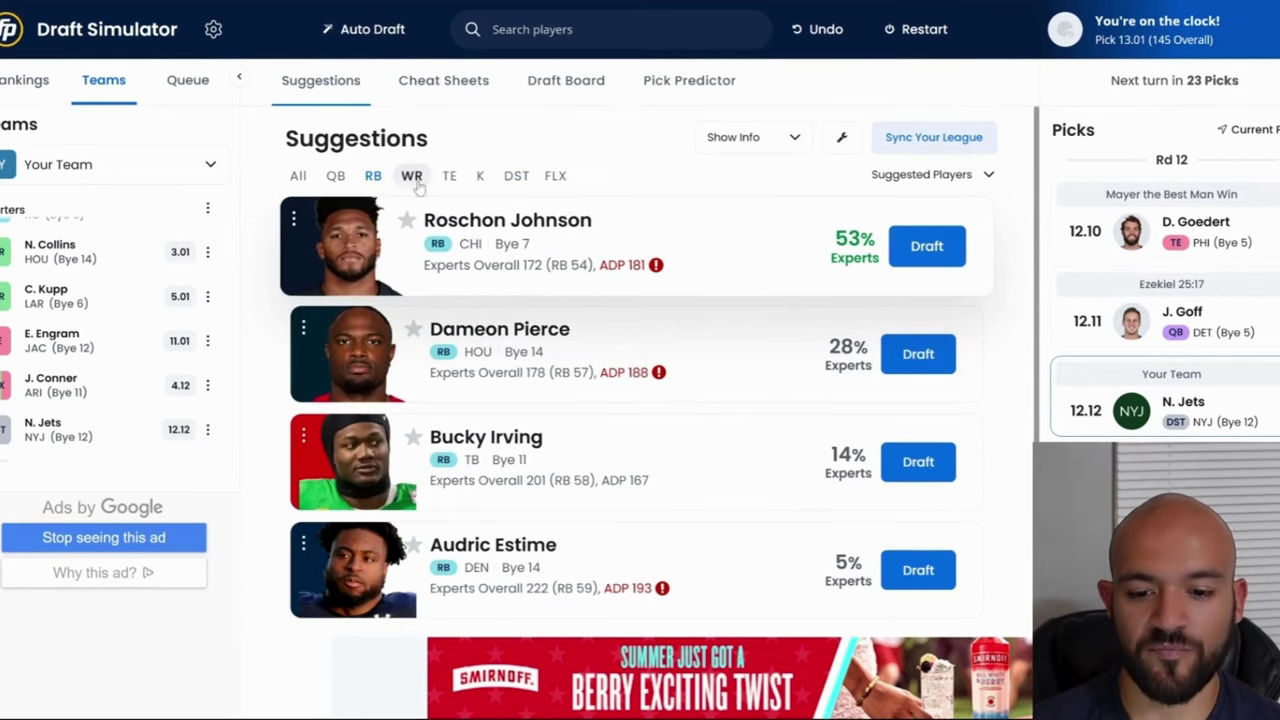
left_click(412, 177)
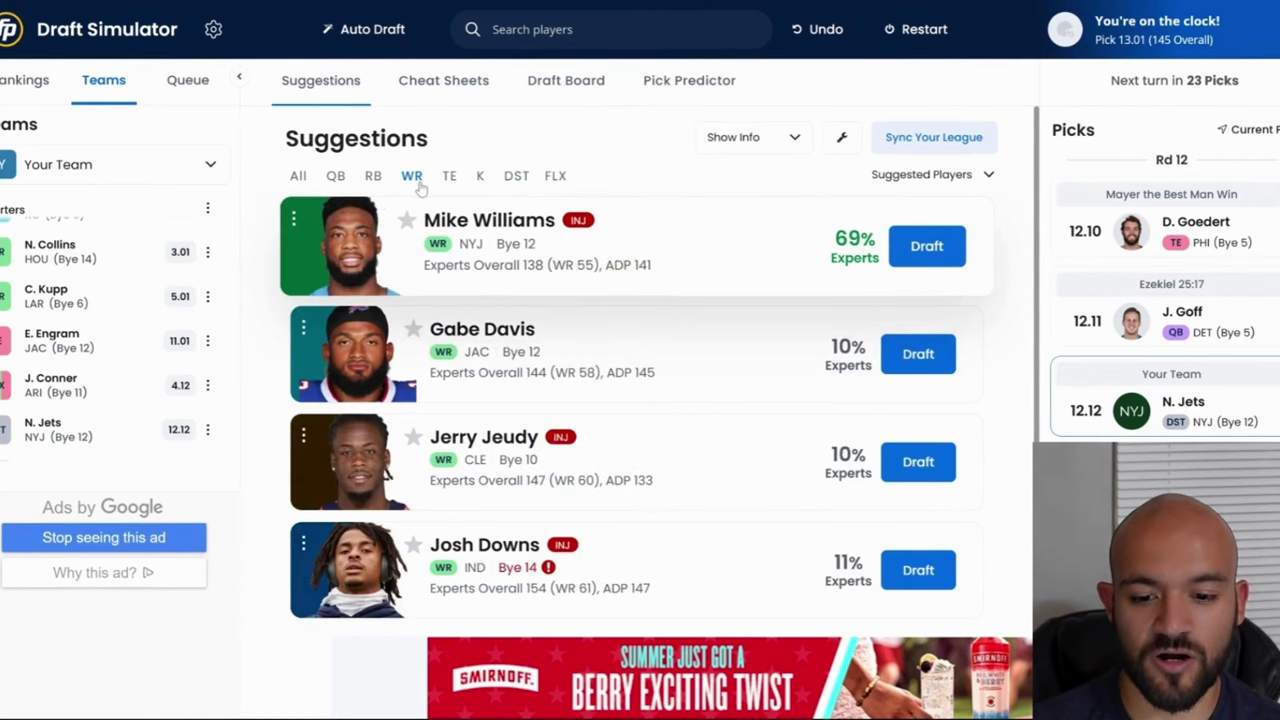
left_click(336, 180)
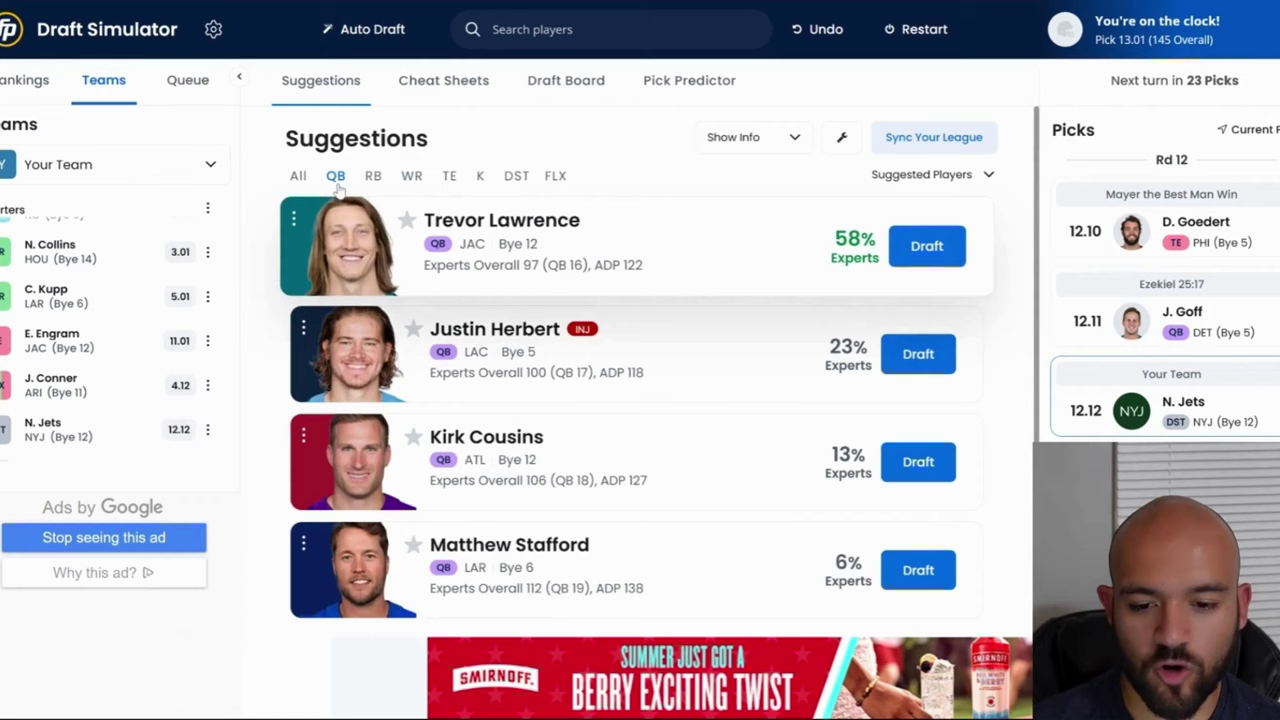
left_click(449, 180)
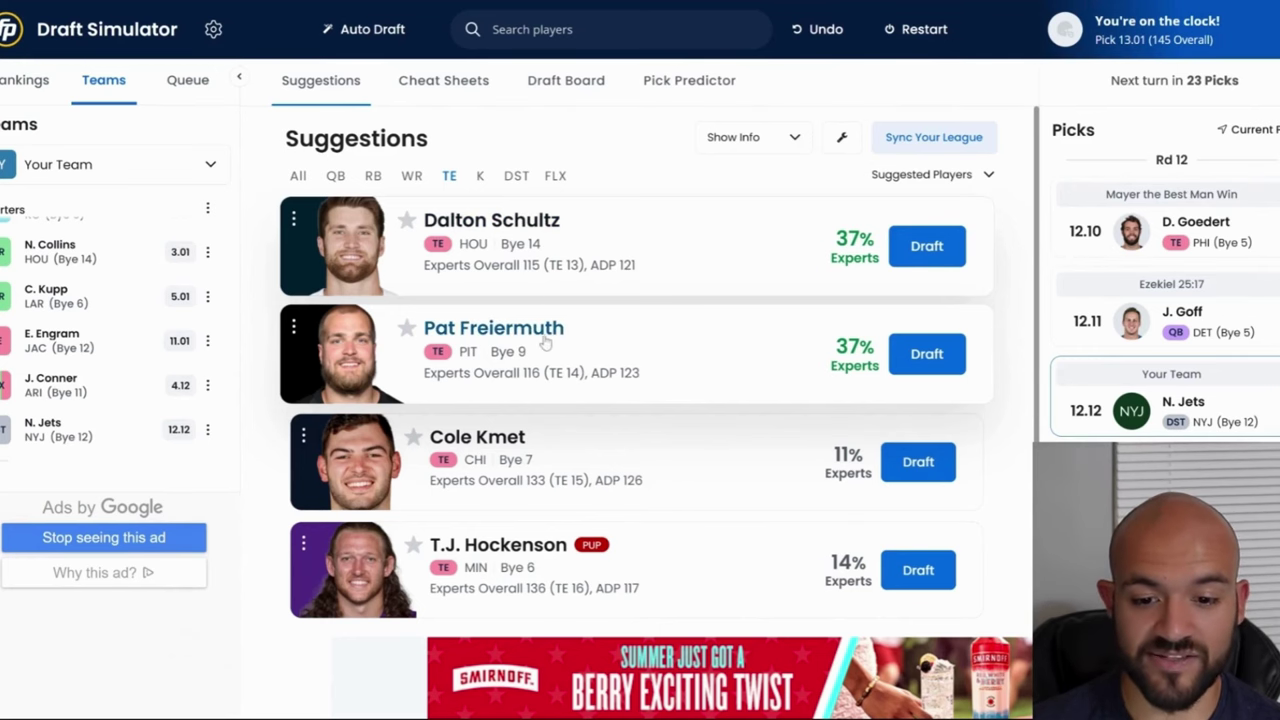
left_click(481, 177)
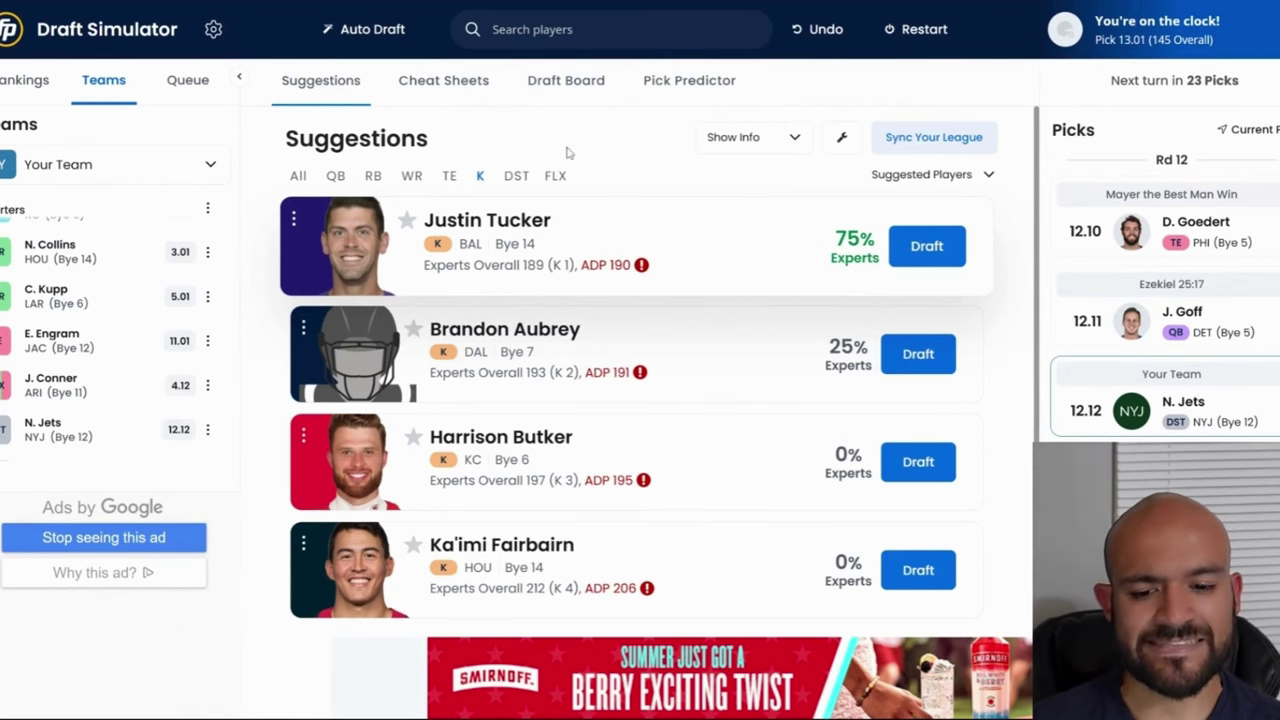
left_click(373, 176)
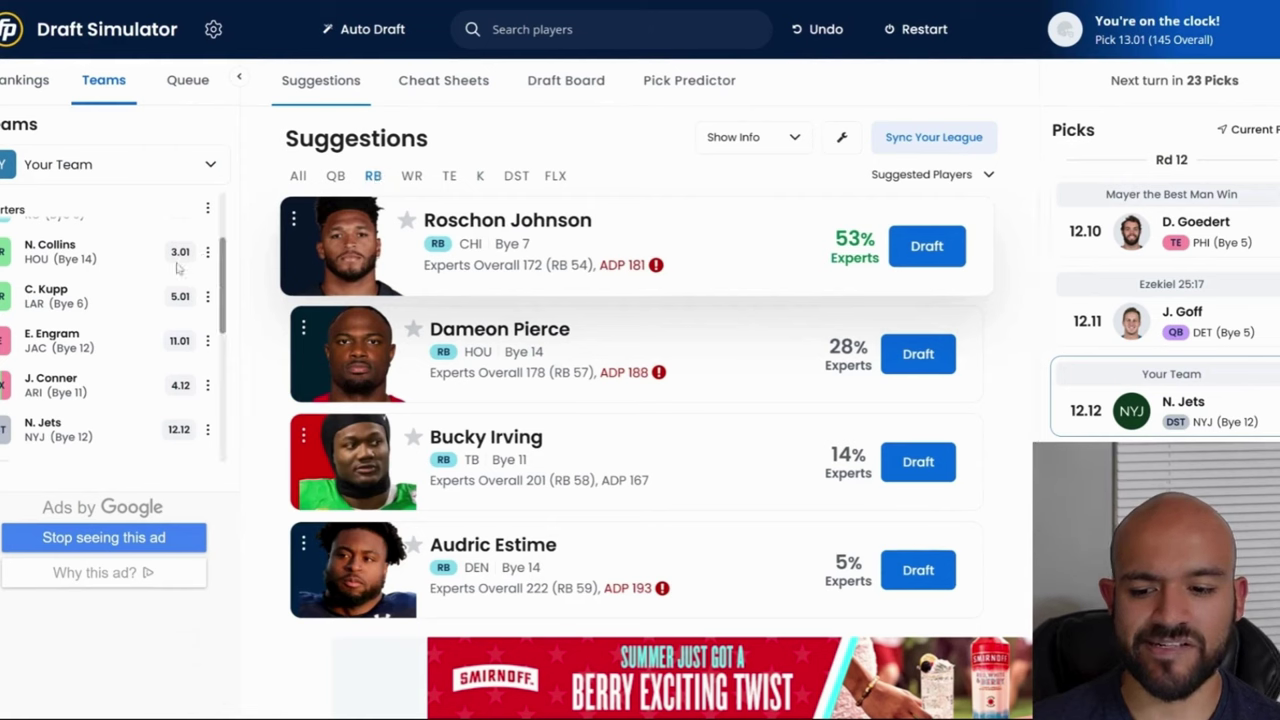
mouse_move(222, 262)
left_mouse_down()
mouse_move(220, 370)
mouse_move(215, 255)
left_mouse_up()
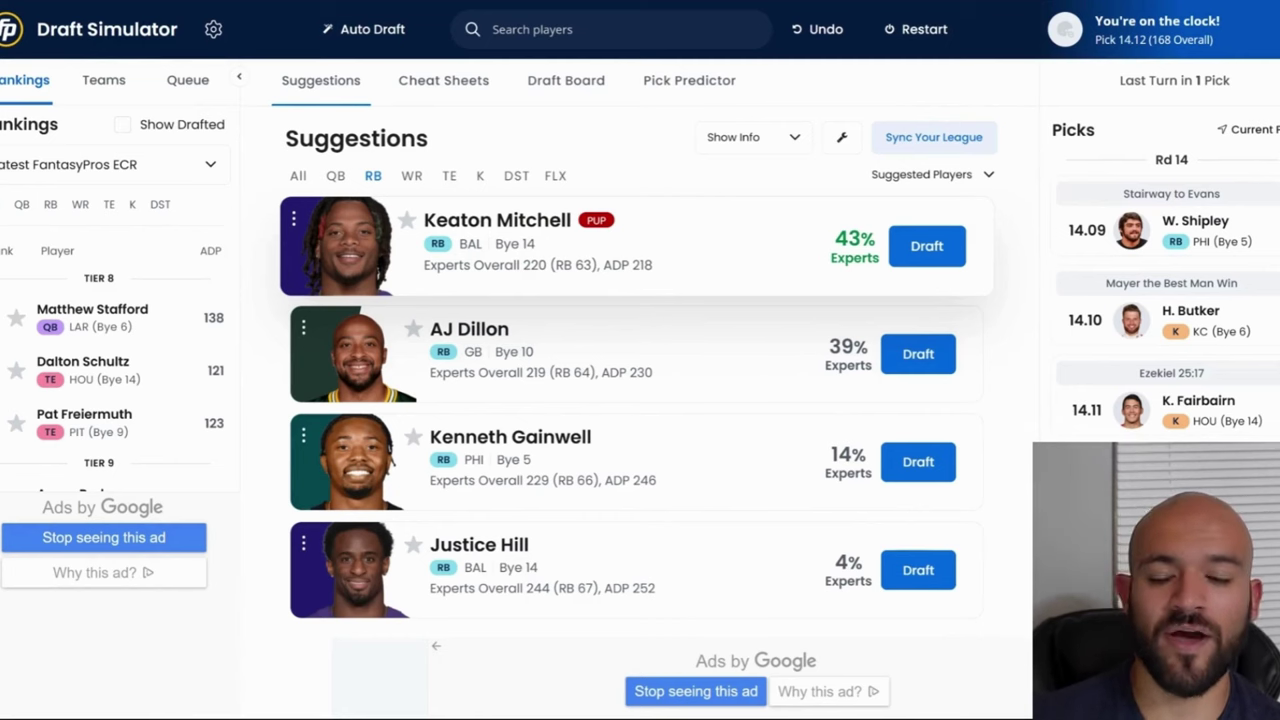
List the suggested kickers for pick 14.12 and draft Jason Sanders of Miami
left_click(480, 177)
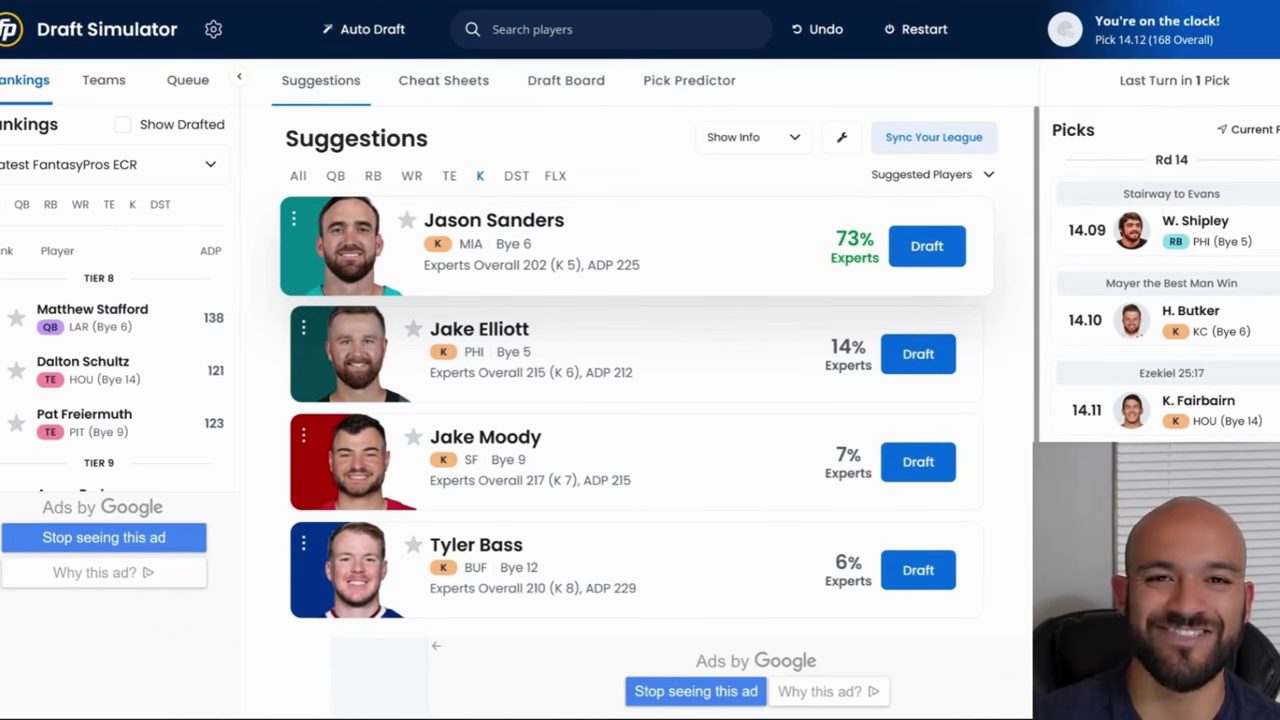
left_click(926, 245)
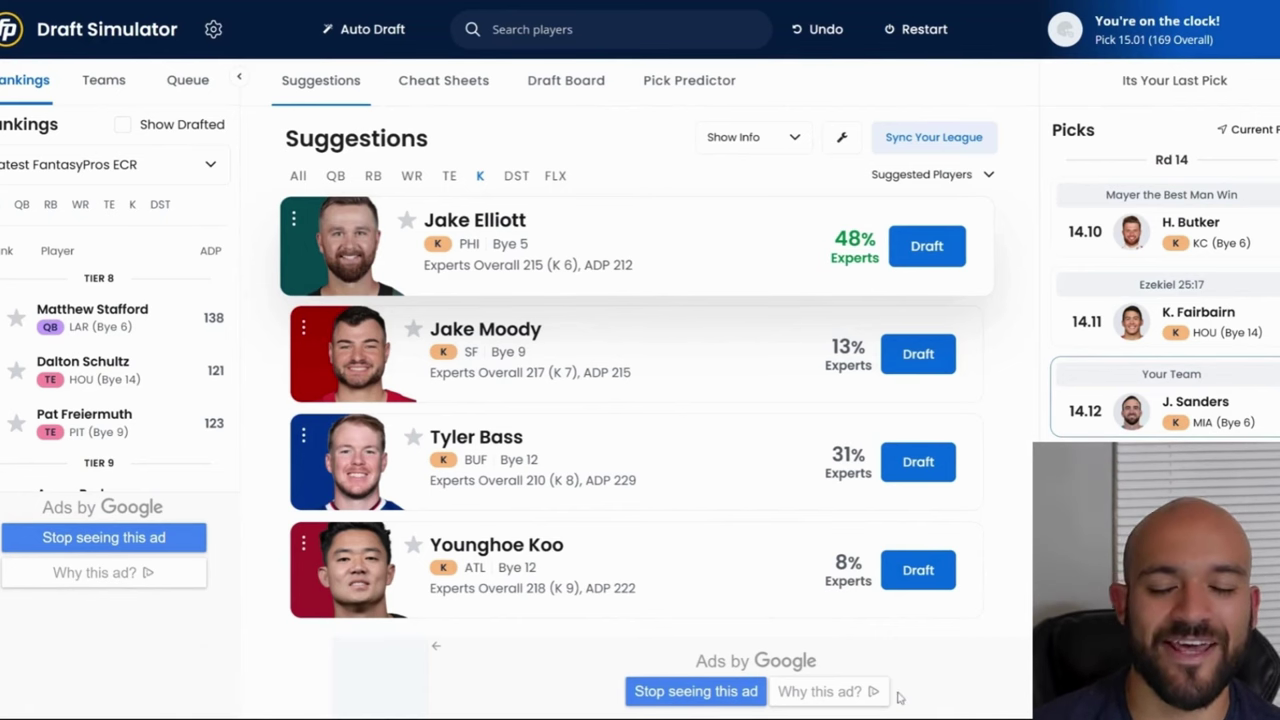
Review the suggested wide receivers for pick 15.01, adding one more suggested player to the list
left_click(425, 190)
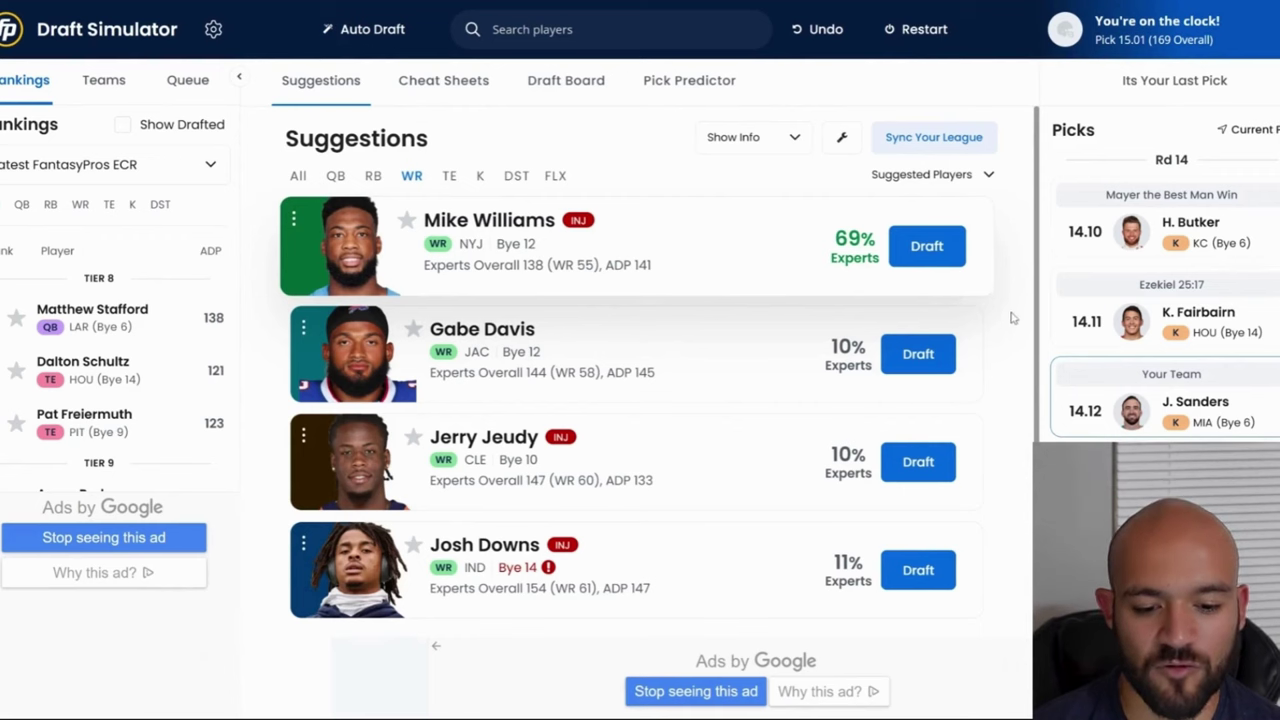
scroll(1040, 311, "down", 1)
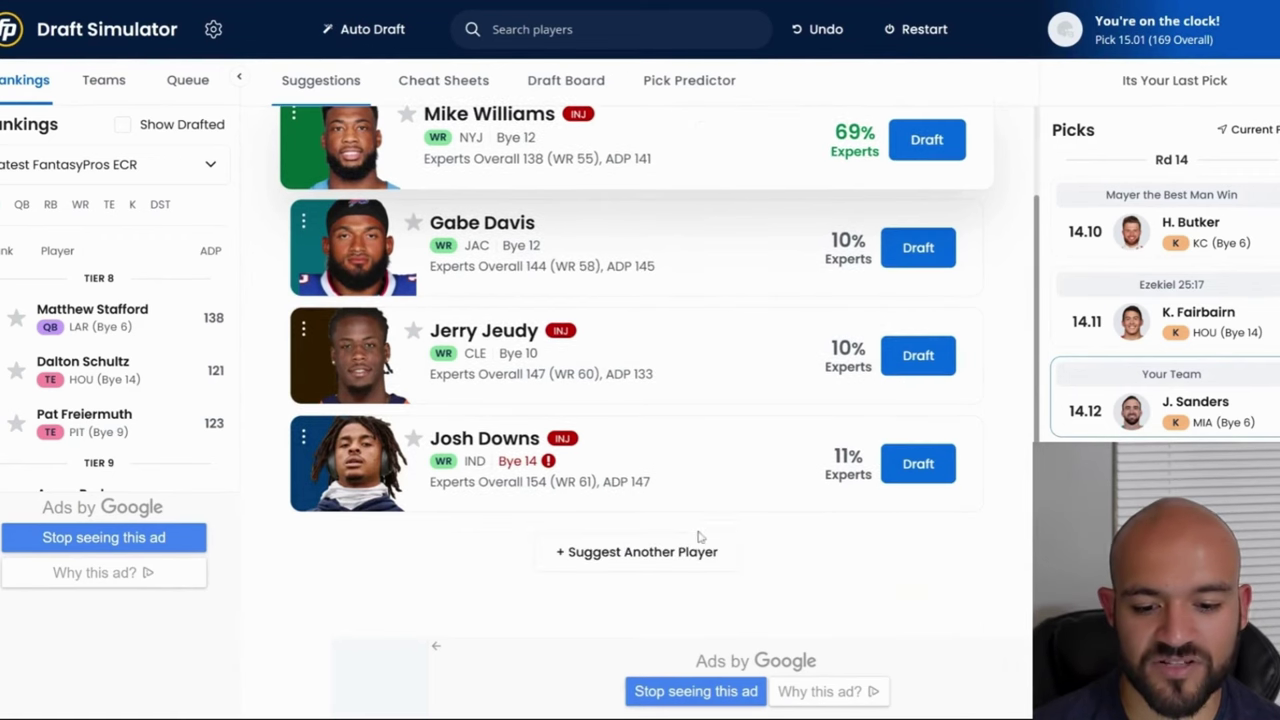
left_click(650, 551)
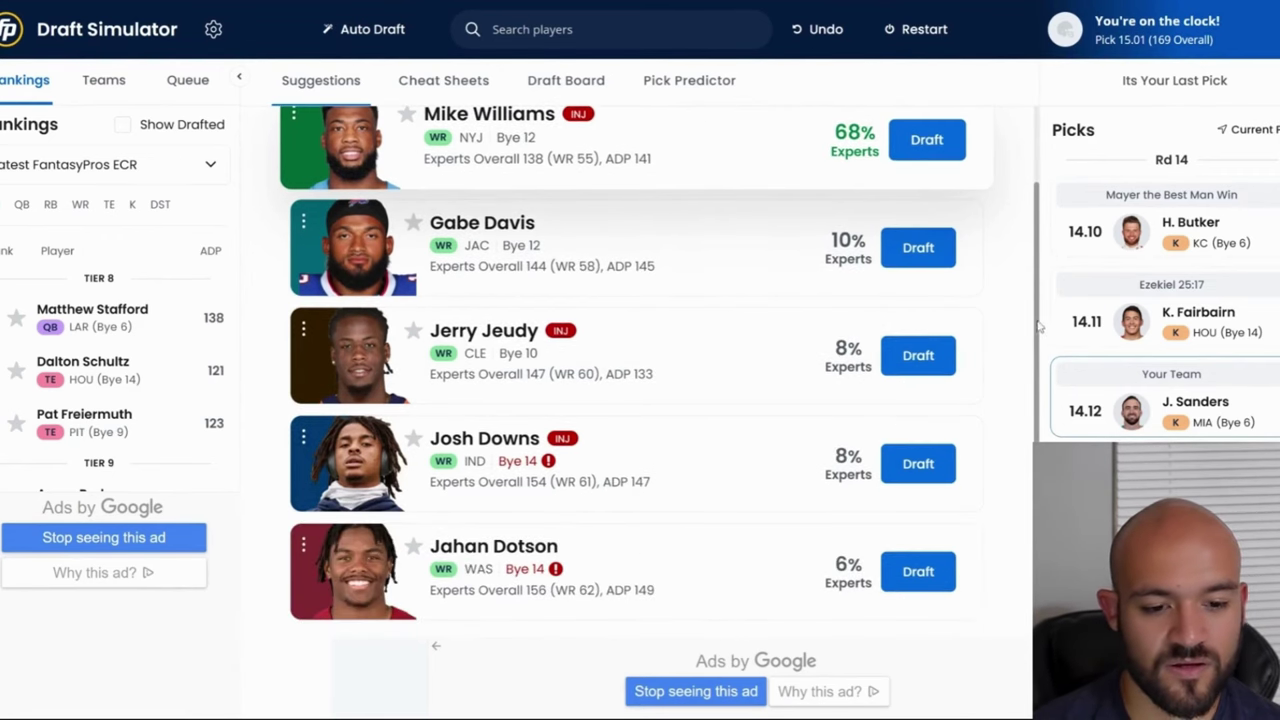
scroll(1040, 262, "up", 1)
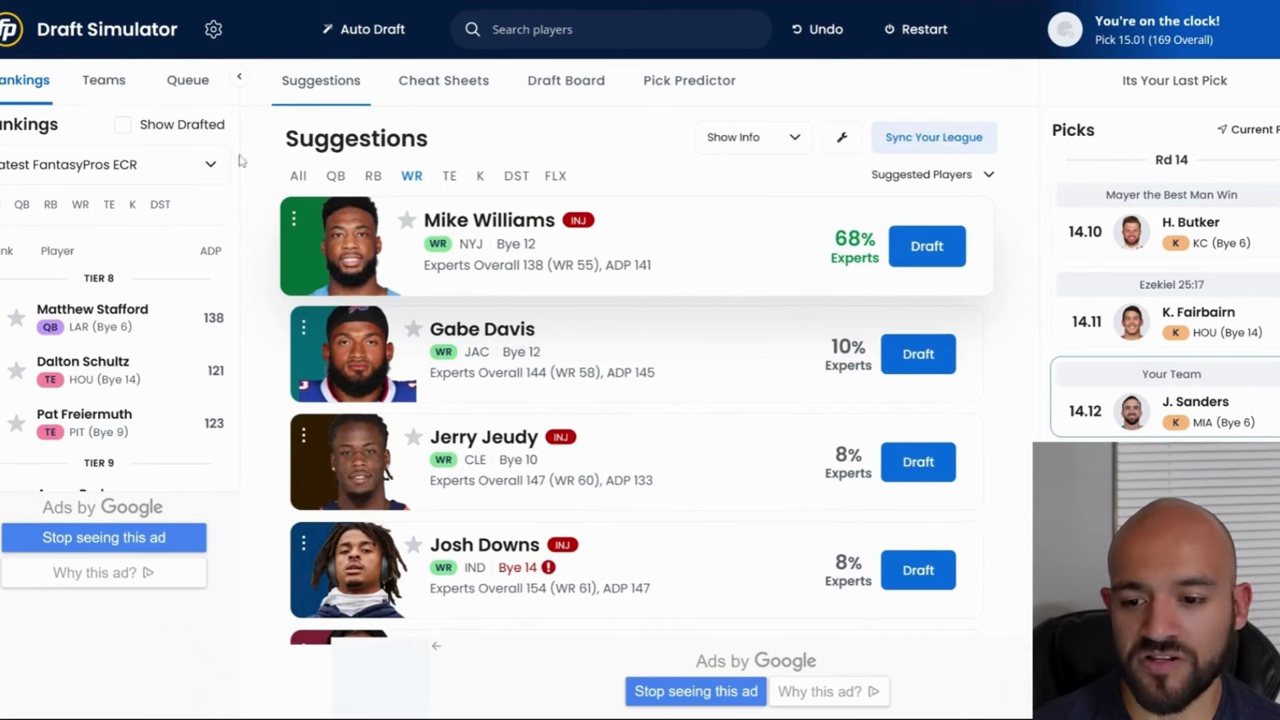
Check your team's roster, and draft tight end Dalton Schultz of Houston with pick 15.01
left_click(103, 80)
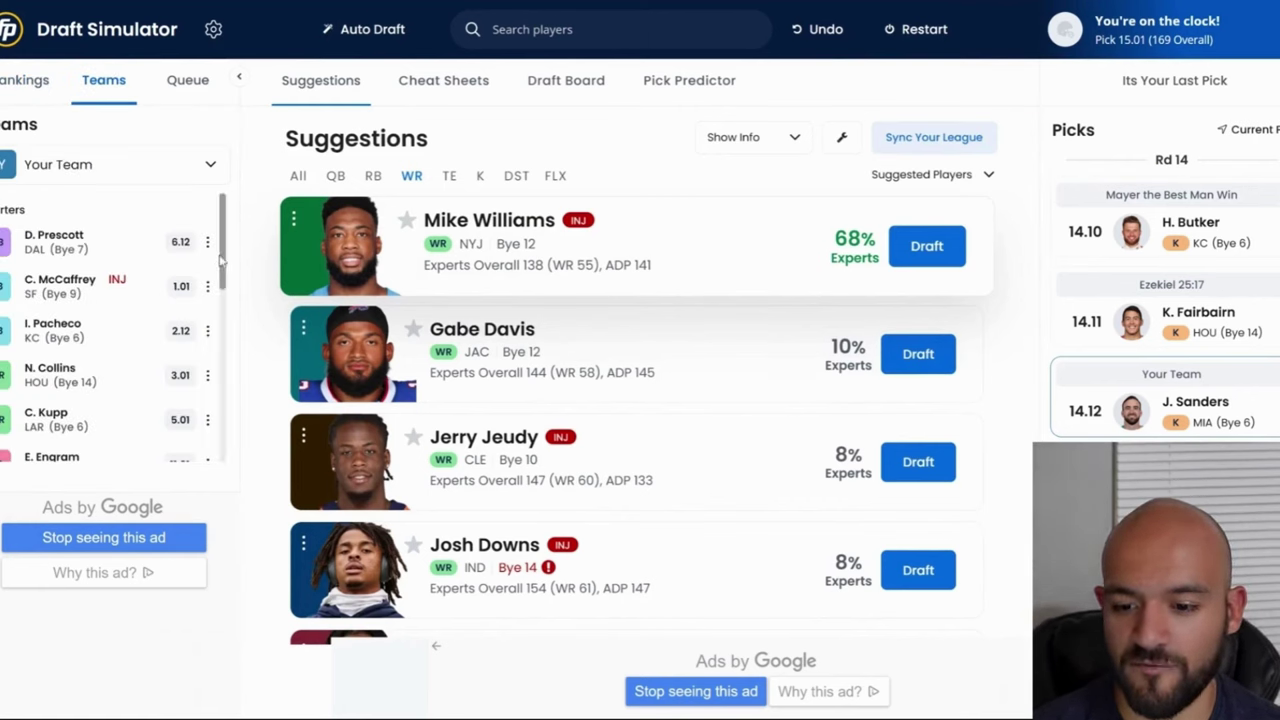
left_click_drag(223, 259, 212, 305)
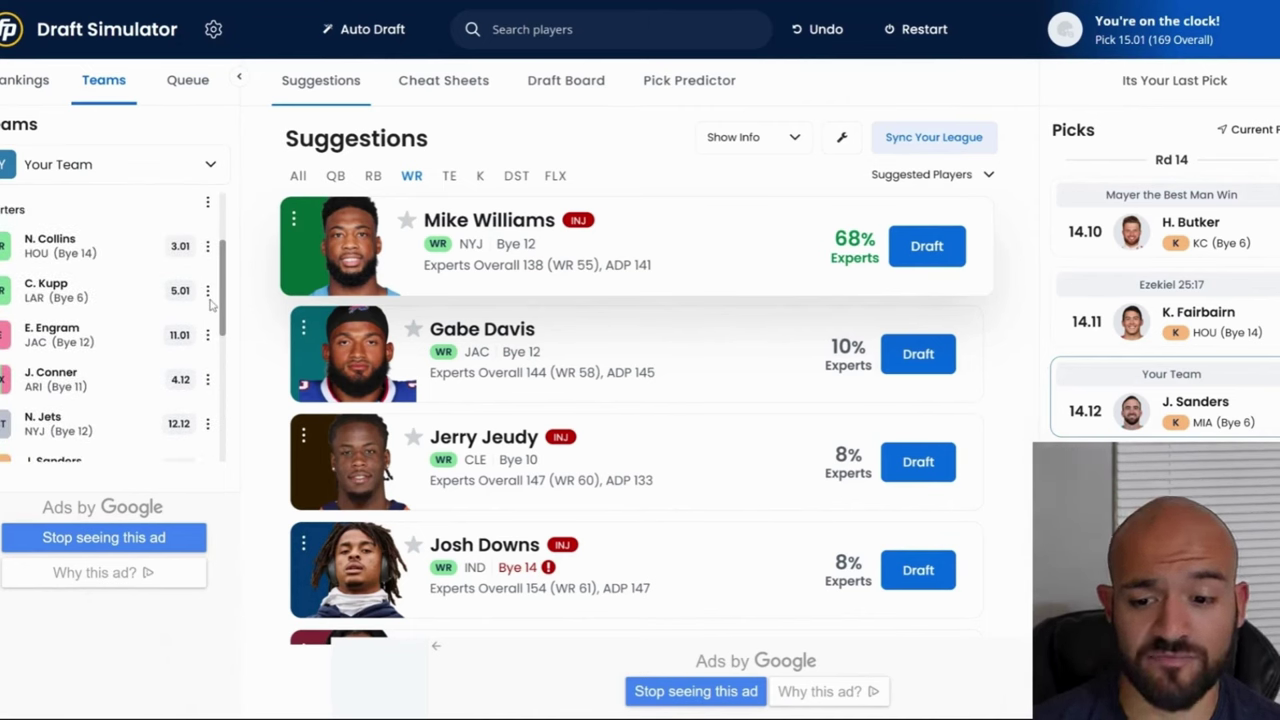
left_click(449, 176)
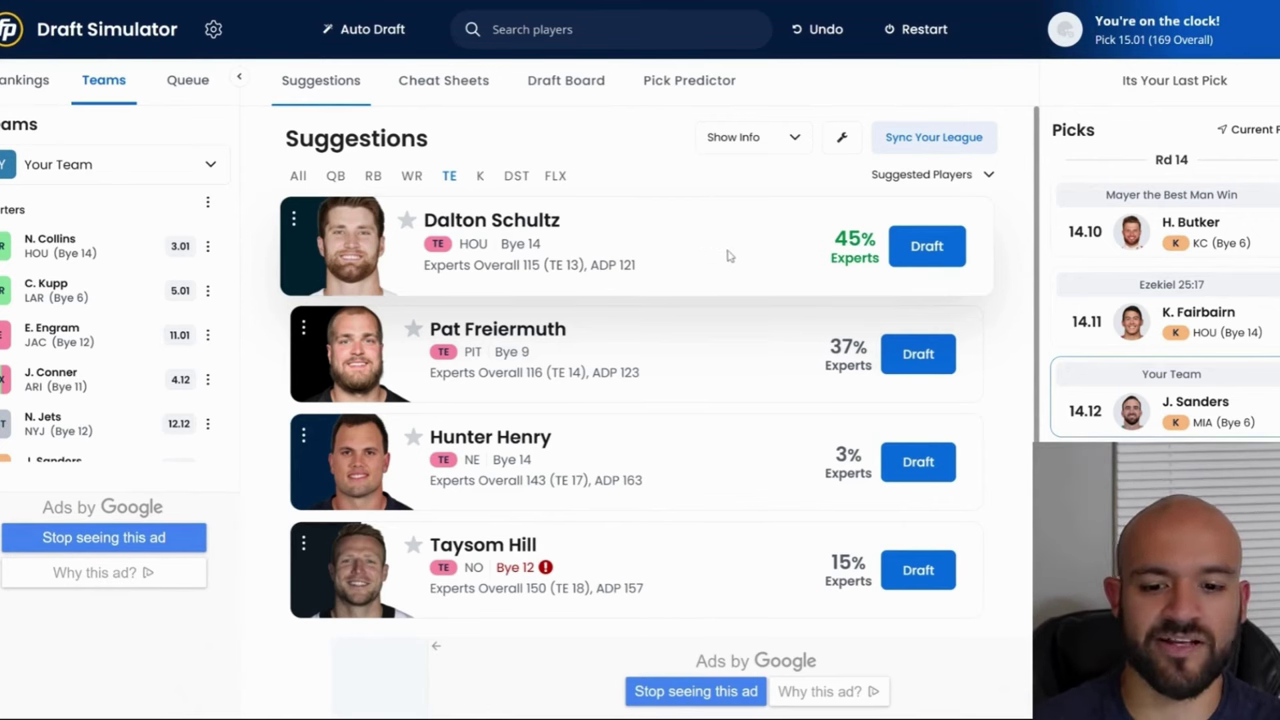
left_click(927, 247)
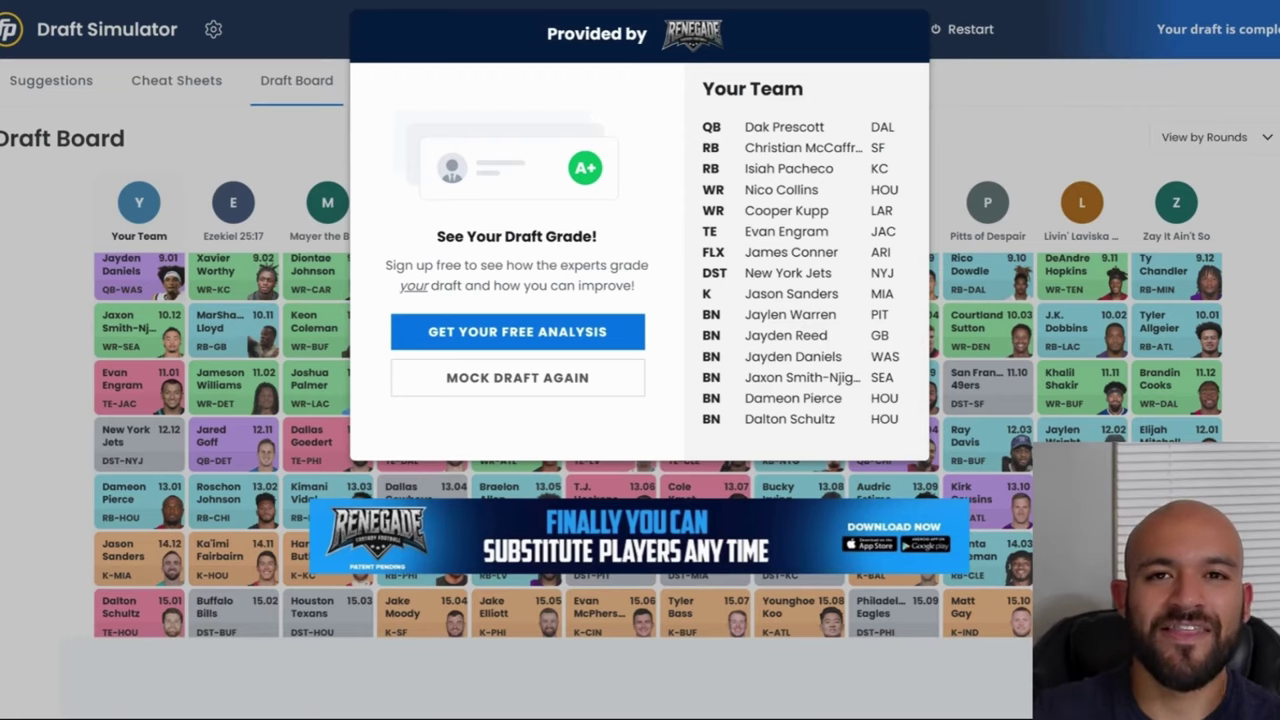